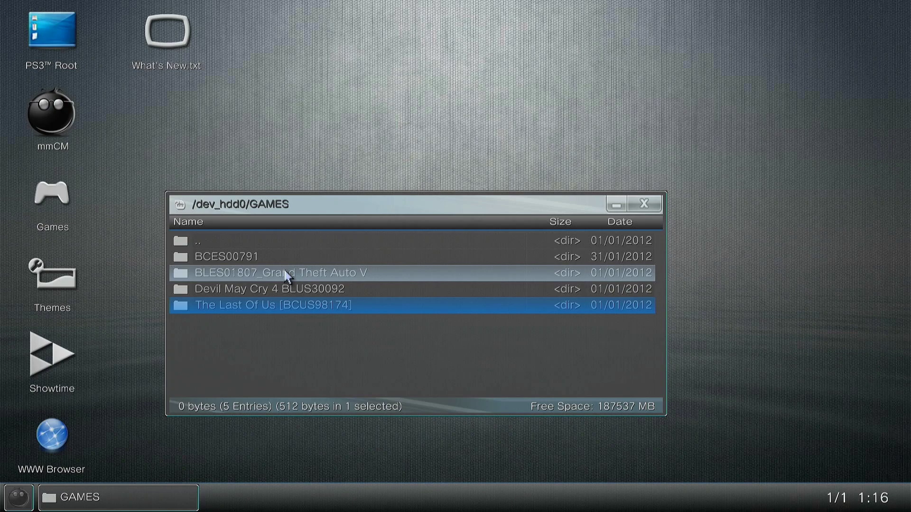
# Step: Delete the Devil May Cry 4 BLUS30092 and The Last Of Us [BCUS98174] folders from /dev_hdd0/GAMES, and close the folder window
pyautogui.keyDown('ctrl'); pyautogui.click(284, 295); pyautogui.keyUp('ctrl')
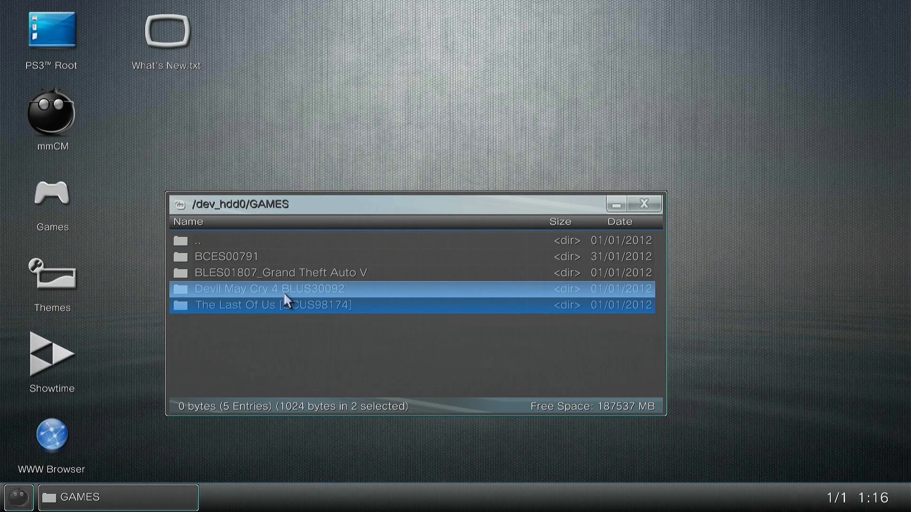
pyautogui.rightClick(285, 295)
pyautogui.press('Down')
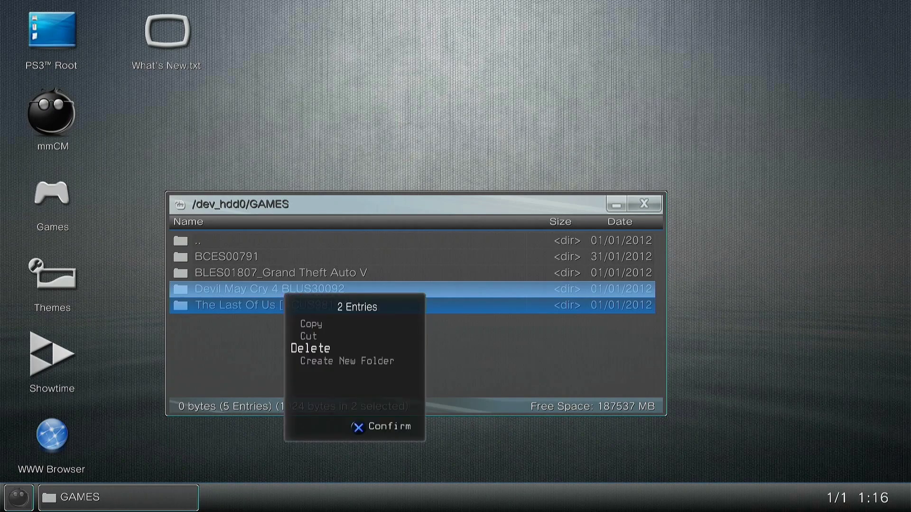
pyautogui.press('Return')
pyautogui.press('Left')
pyautogui.press('Return')
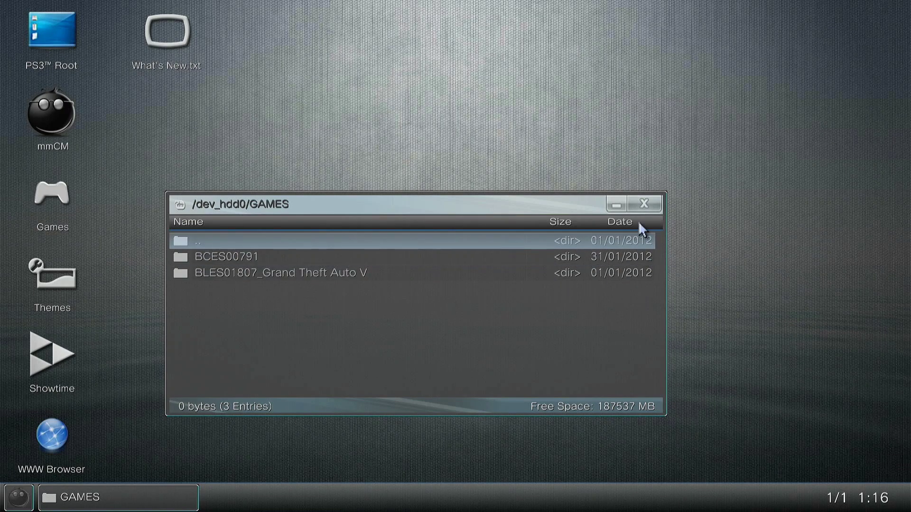
pyautogui.click(643, 204)
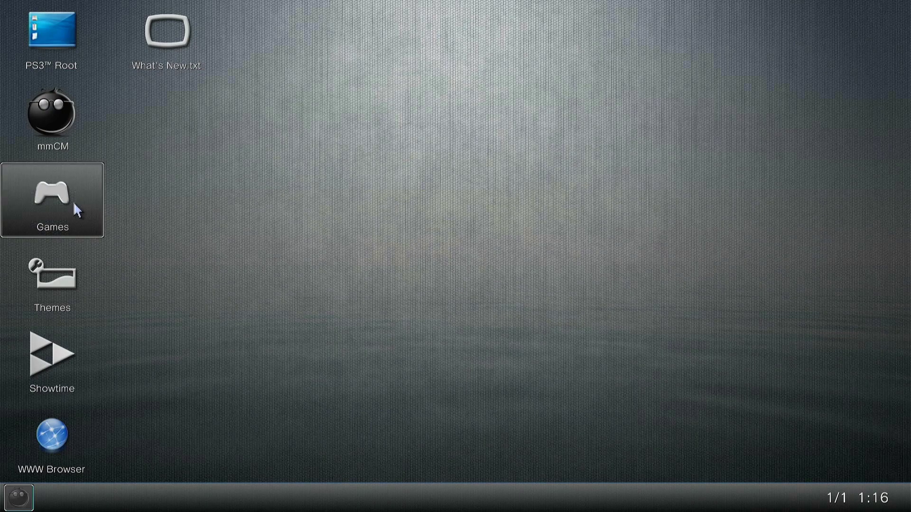
# Step: Open the Games section and refresh the game list by scanning all connected devices
pyautogui.click(51, 205)
pyautogui.click(50, 204)
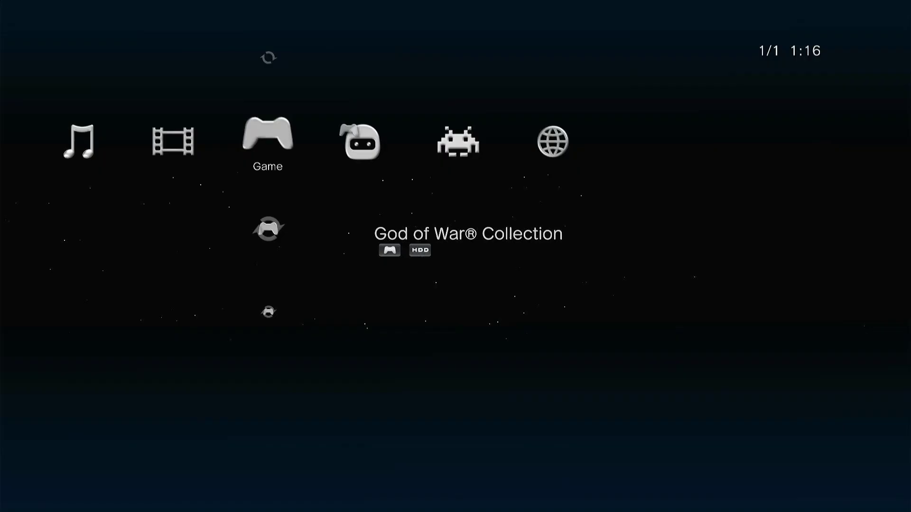
pyautogui.press('Down')
pyautogui.press('Up')
pyautogui.press('Up')
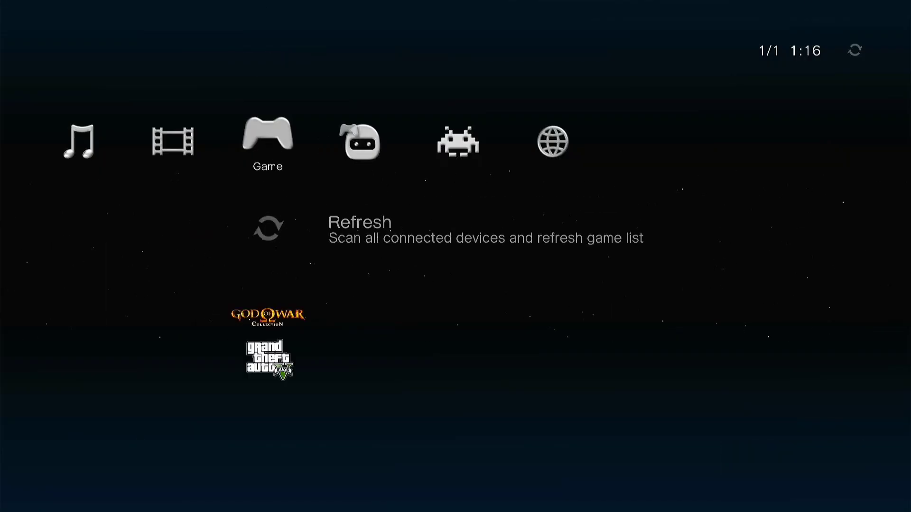
pyautogui.press('Return')
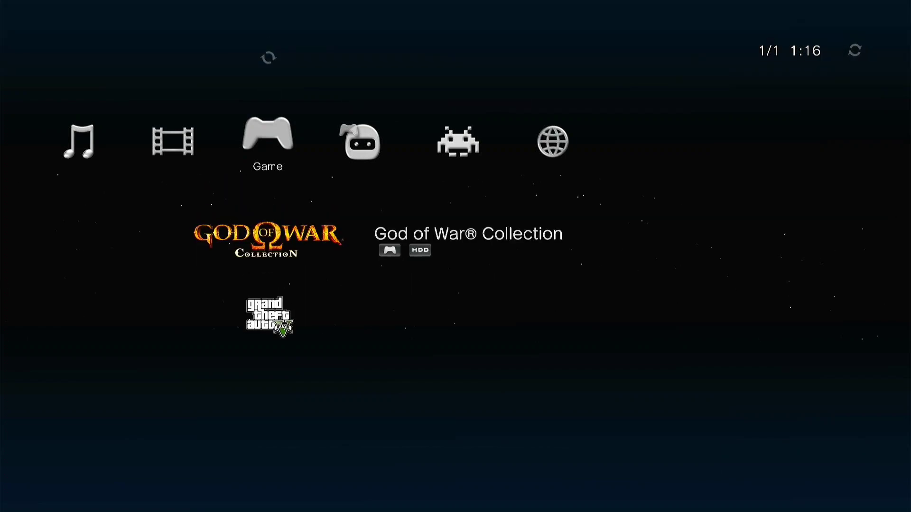
# Step: Go to the mmCM category and quit mmCM to return to the XMB screen
pyautogui.press('Up')
pyautogui.press('Left')
pyautogui.press('Left')
pyautogui.press('Left')
pyautogui.press('Left')
pyautogui.press('Left')
pyautogui.press('Down')
pyautogui.press('Down')
pyautogui.press('Down')
pyautogui.press('Down')
pyautogui.press('Down')
pyautogui.press('Down')
pyautogui.press('Down')
pyautogui.press('Down')
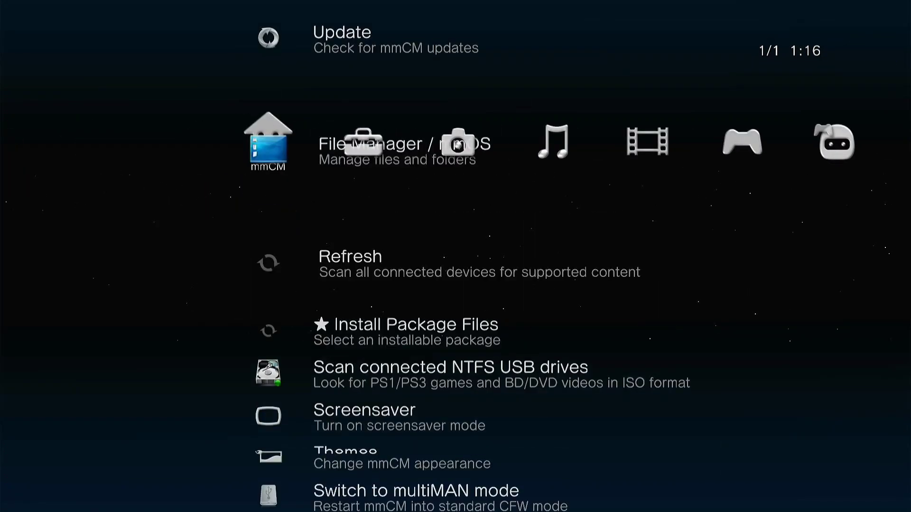
pyautogui.press('Up')
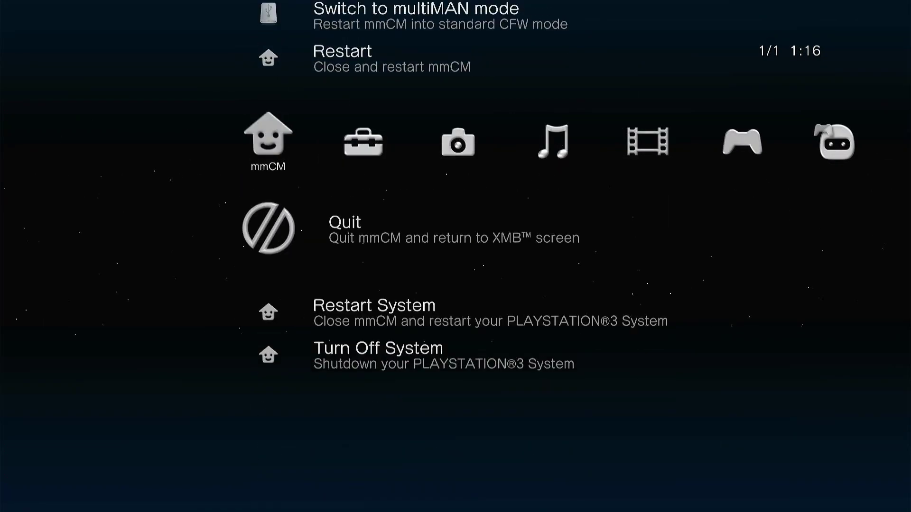
pyautogui.press('Return')
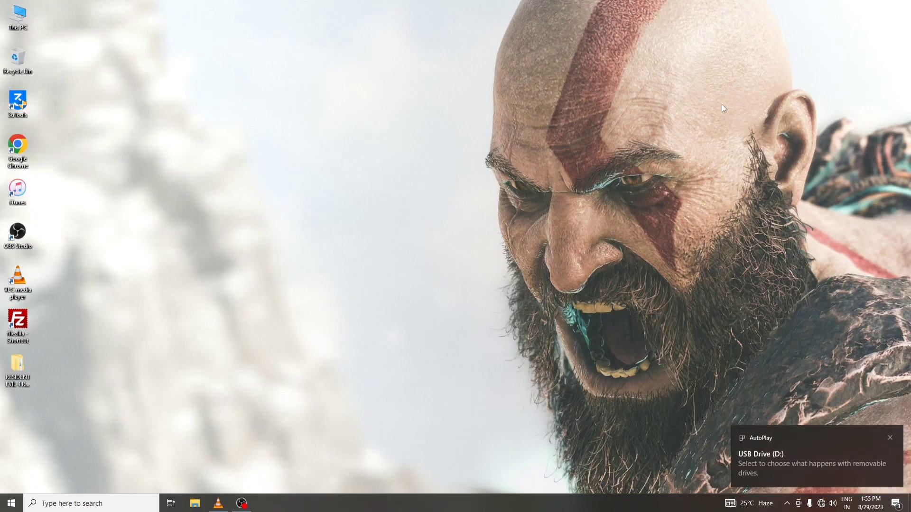
# Step: In File Explorer on the PC, open the format settings for USB Drive (D:) and set its file system to FAT32
pyautogui.doubleClick(18, 17)
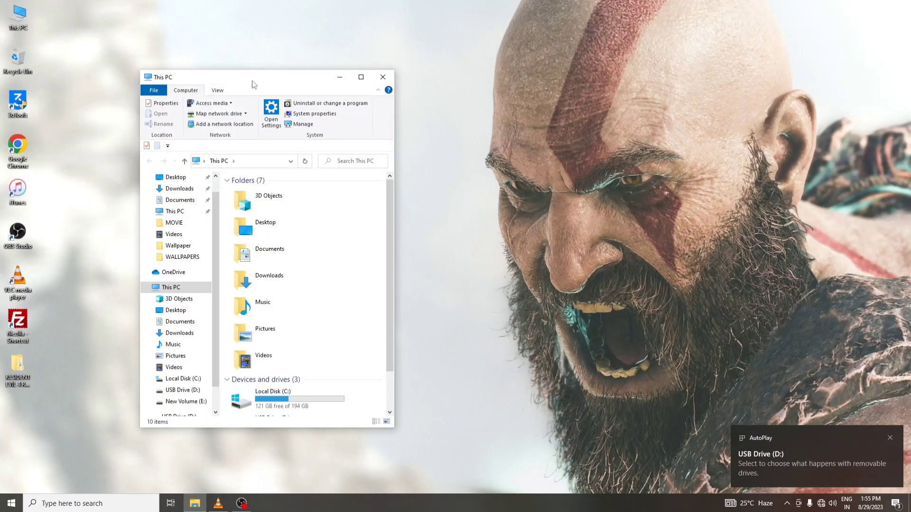
pyautogui.moveTo(252, 84); pyautogui.dragTo(468, 82)
pyautogui.scroll(-2, 555, 236)
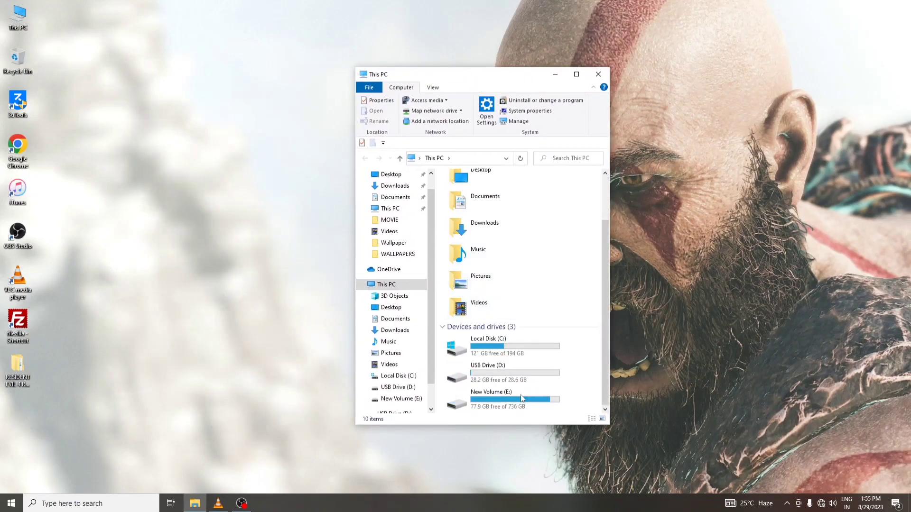
pyautogui.rightClick(486, 369)
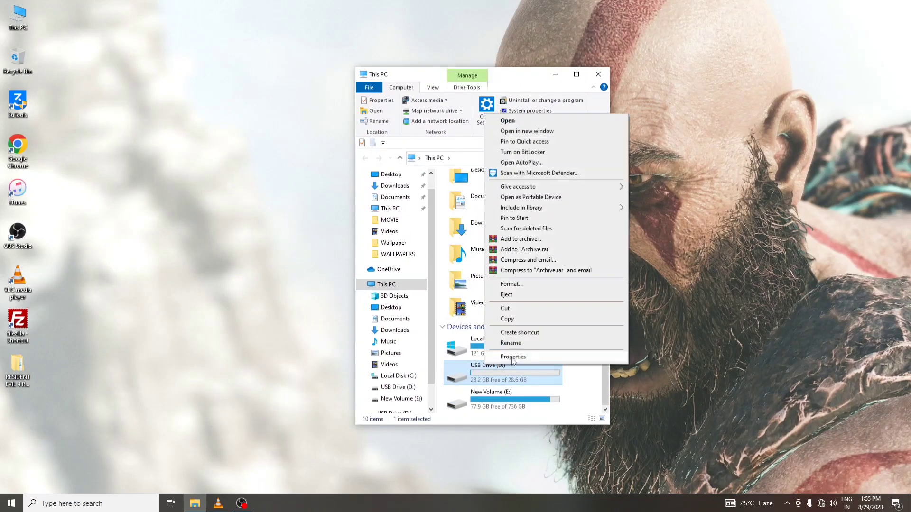
pyautogui.click(528, 286)
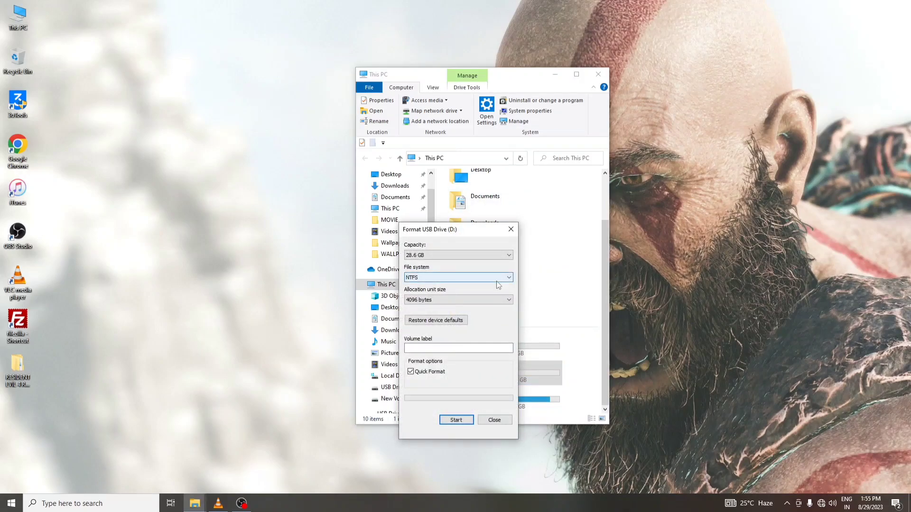
pyautogui.click(498, 278)
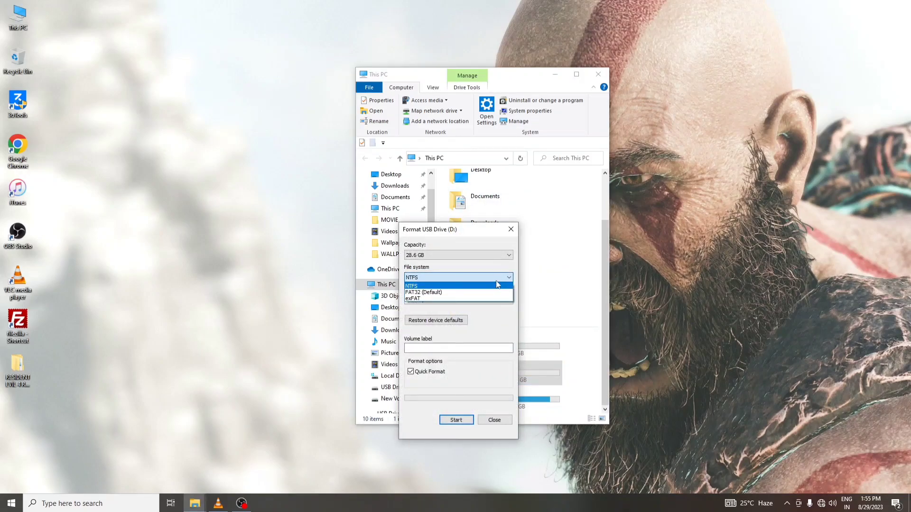
pyautogui.click(459, 293)
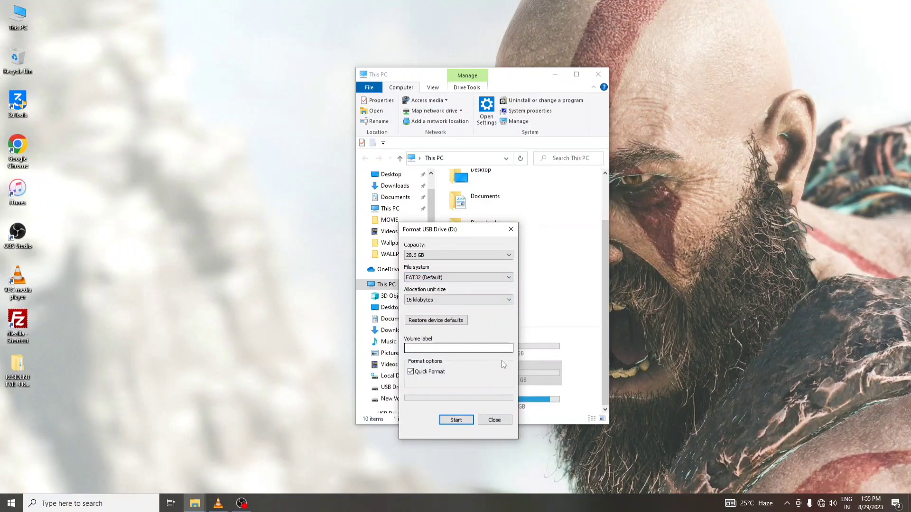
# Step: Run the quick format of USB Drive (D:), accepting the data erasure, and close the format dialog
pyautogui.click(461, 422)
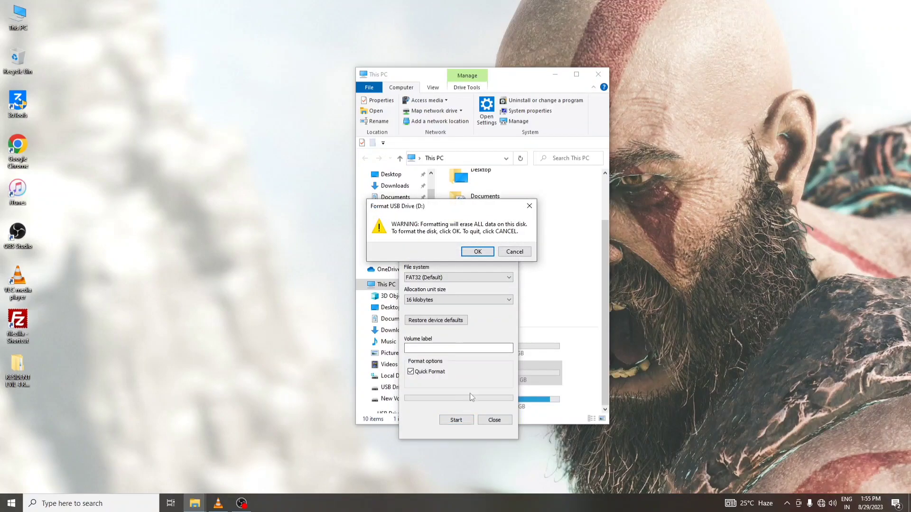
pyautogui.click(478, 252)
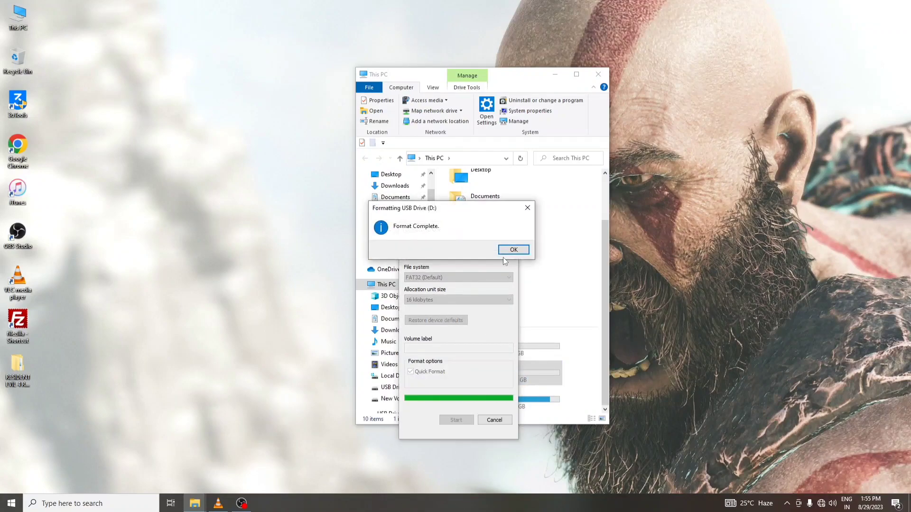
pyautogui.click(513, 248)
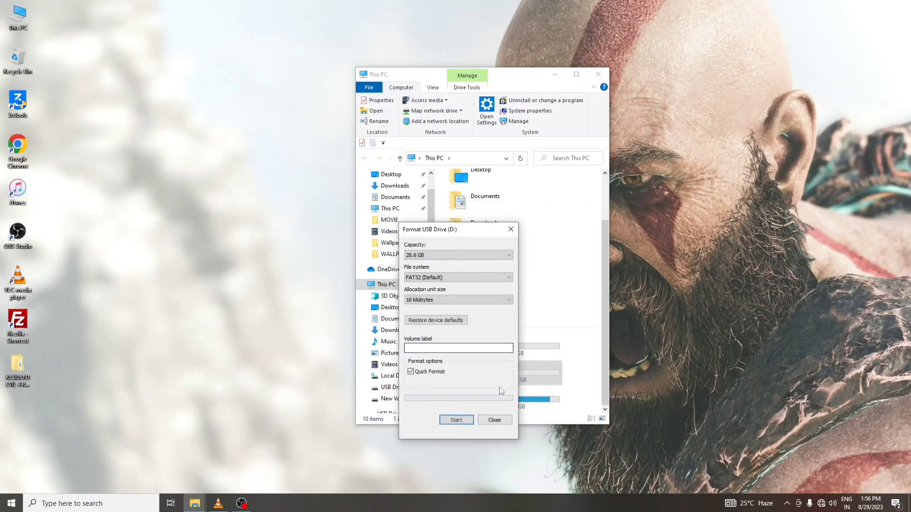
pyautogui.click(494, 420)
# Step: Open USB Drive (D:) and create a new folder named GAMES in it
pyautogui.doubleClick(483, 369)
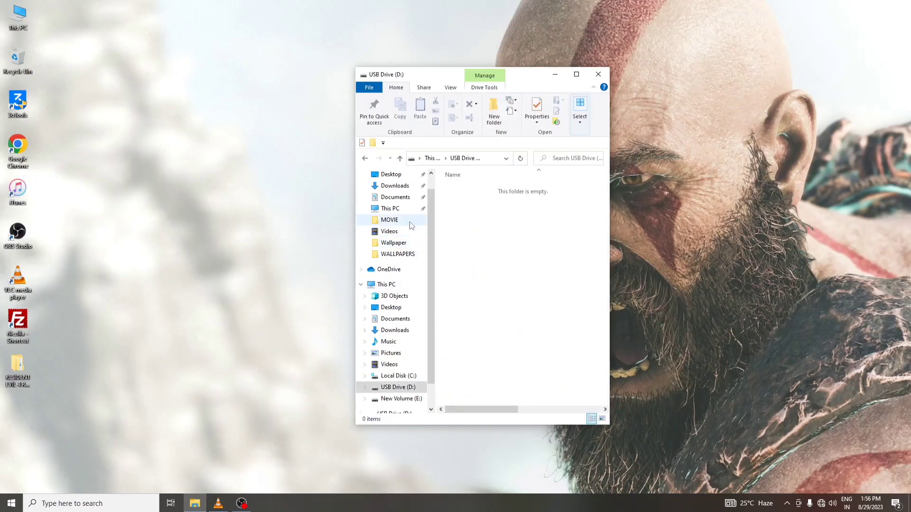
pyautogui.rightClick(468, 209)
pyautogui.moveTo(517, 326)
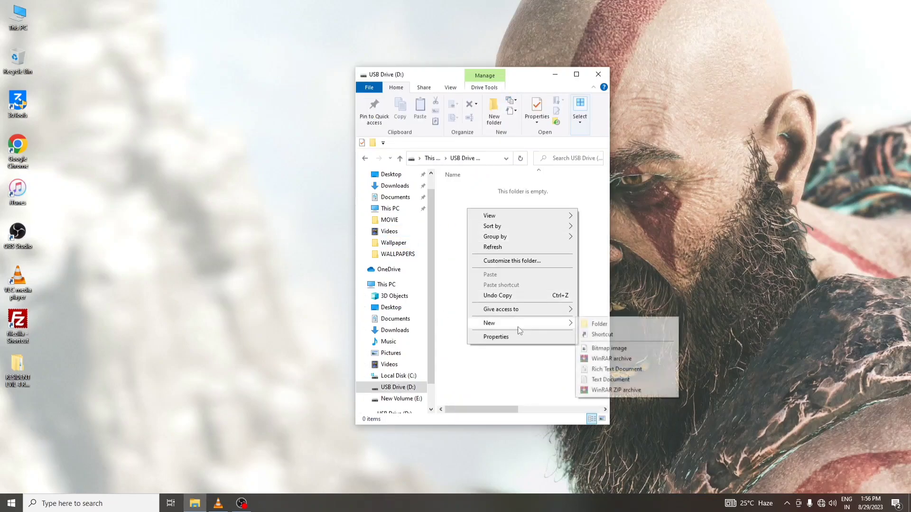
pyautogui.click(593, 325)
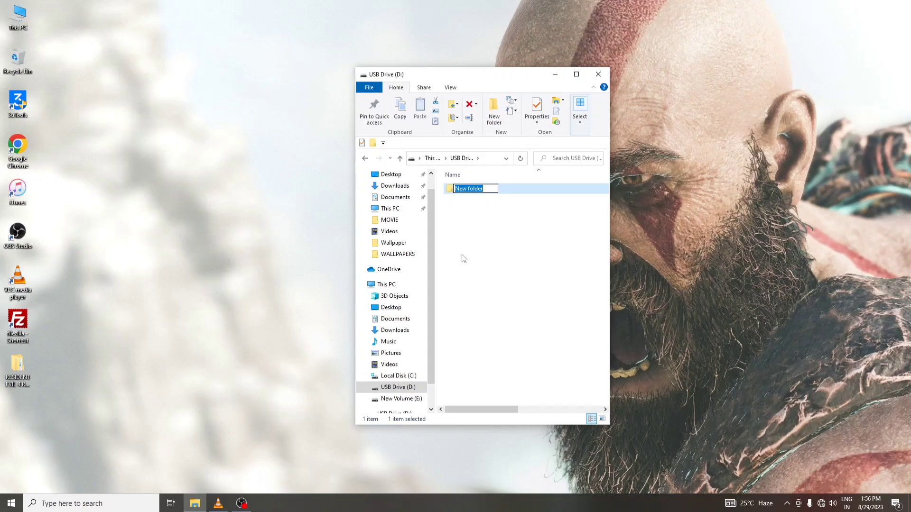
pyautogui.write('GAMES')
pyautogui.click(480, 257)
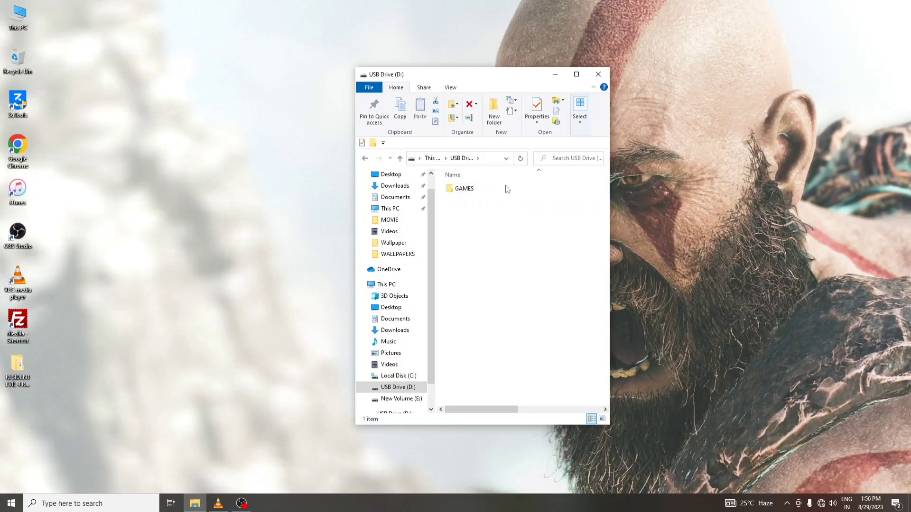
# Step: Move the USB Drive (D:) window aside, refresh the desktop, and open the drive's GAMES folder
pyautogui.moveTo(463, 87); pyautogui.dragTo(541, 48)
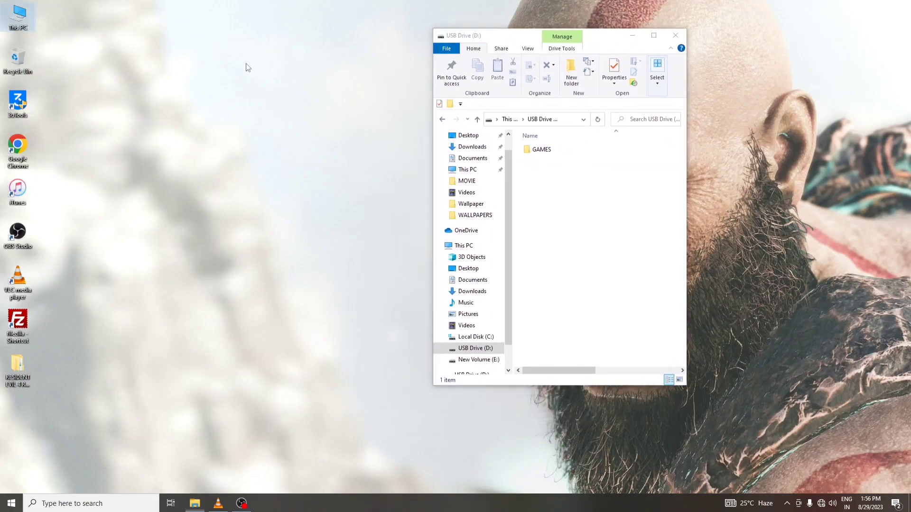
pyautogui.rightClick(245, 63)
pyautogui.click(273, 91)
pyautogui.doubleClick(543, 152)
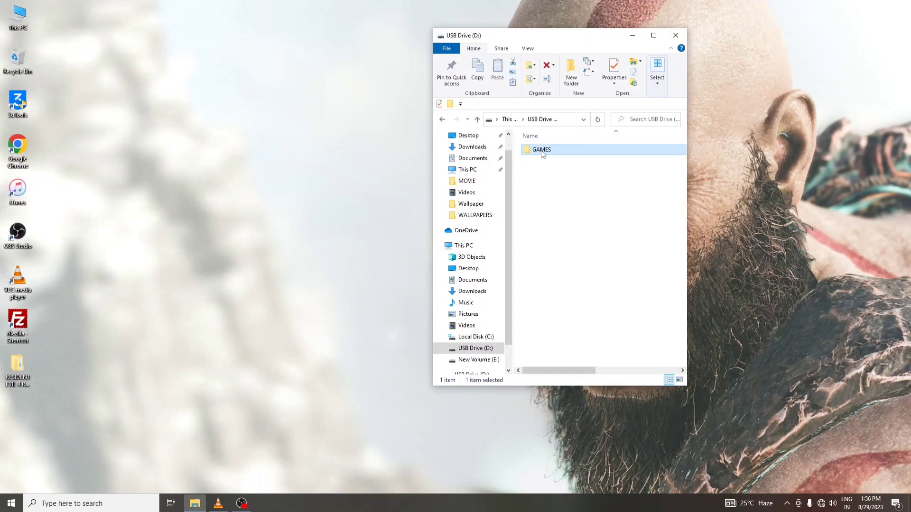
# Step: Open a second File Explorer window beside the first and browse to E:\GAMES FILE\PS3 GAMES in it
pyautogui.doubleClick(2, 15)
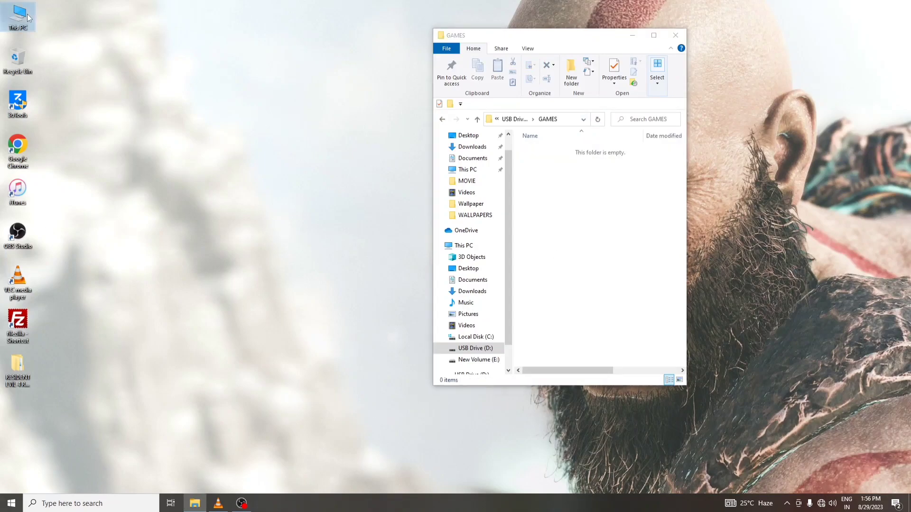
pyautogui.moveTo(549, 52); pyautogui.dragTo(229, 53)
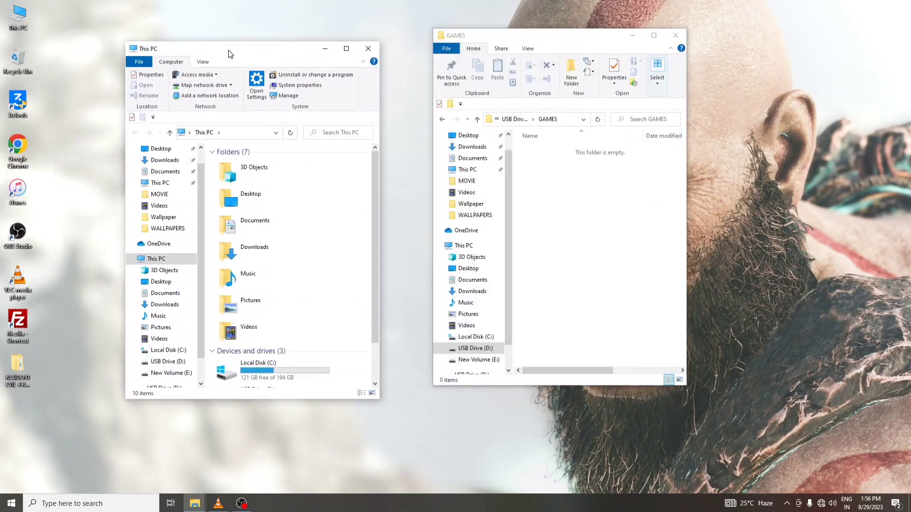
pyautogui.scroll(-1, 265, 347)
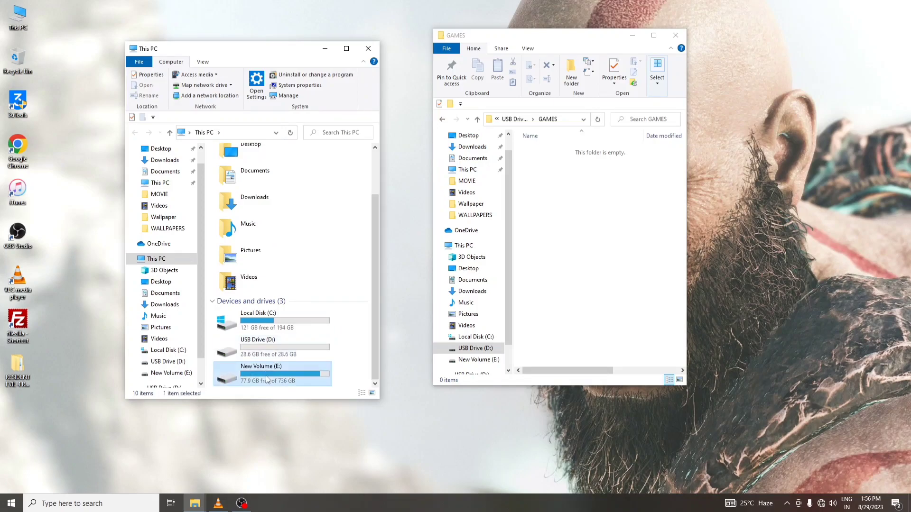
pyautogui.doubleClick(266, 374)
pyautogui.click(241, 166)
pyautogui.doubleClick(241, 166)
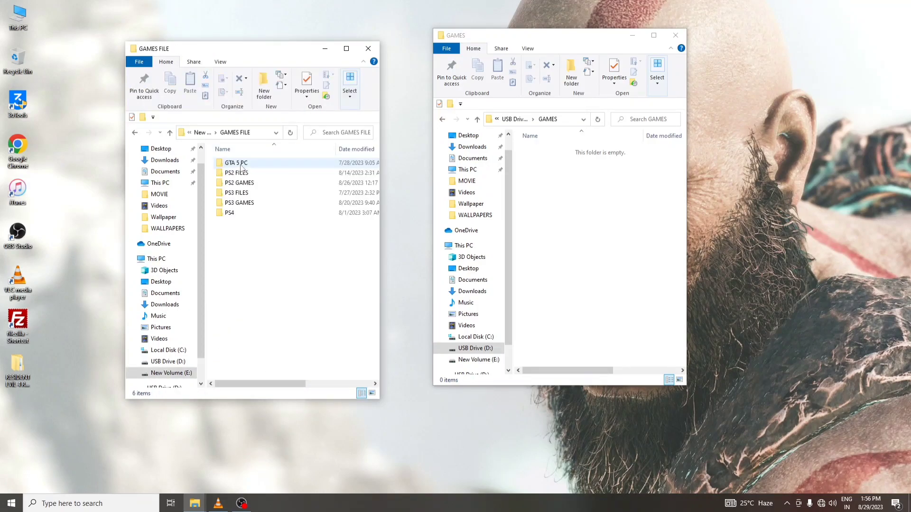
pyautogui.doubleClick(247, 202)
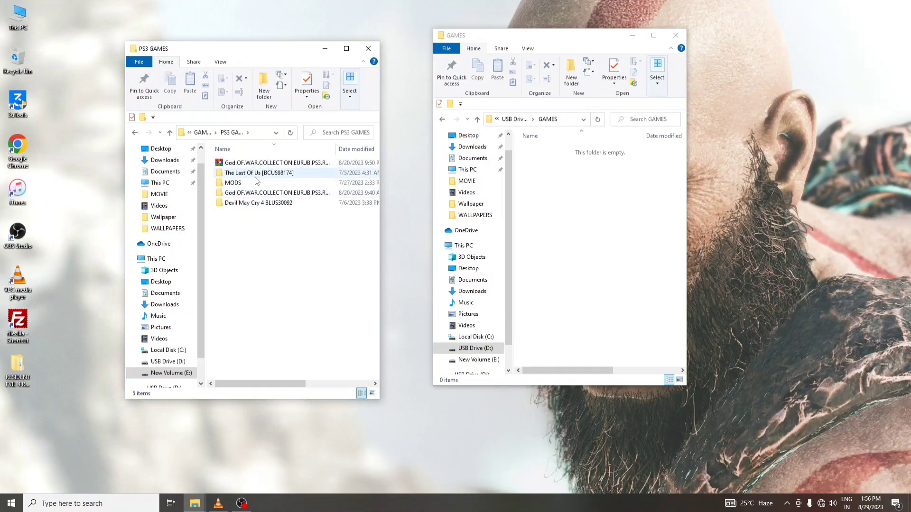
# Step: Check the size of the Devil May Cry 4 BLUS30092 folder in its properties, and close them
pyautogui.click(246, 204)
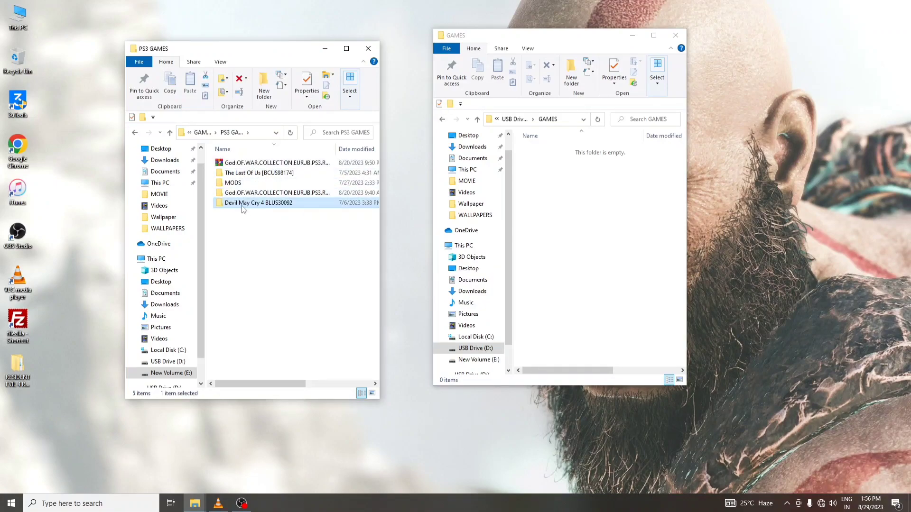
pyautogui.rightClick(242, 207)
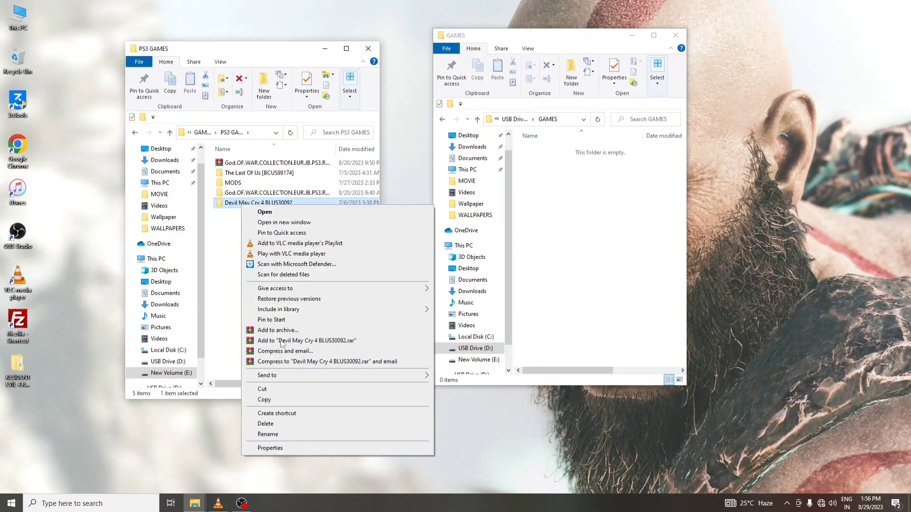
pyautogui.click(285, 448)
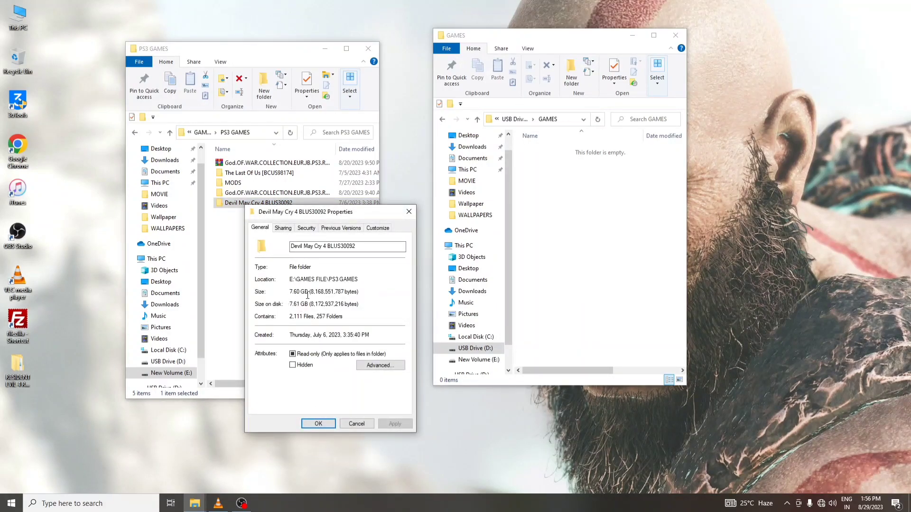
pyautogui.click(409, 212)
pyautogui.rightClick(786, 154)
pyautogui.click(802, 185)
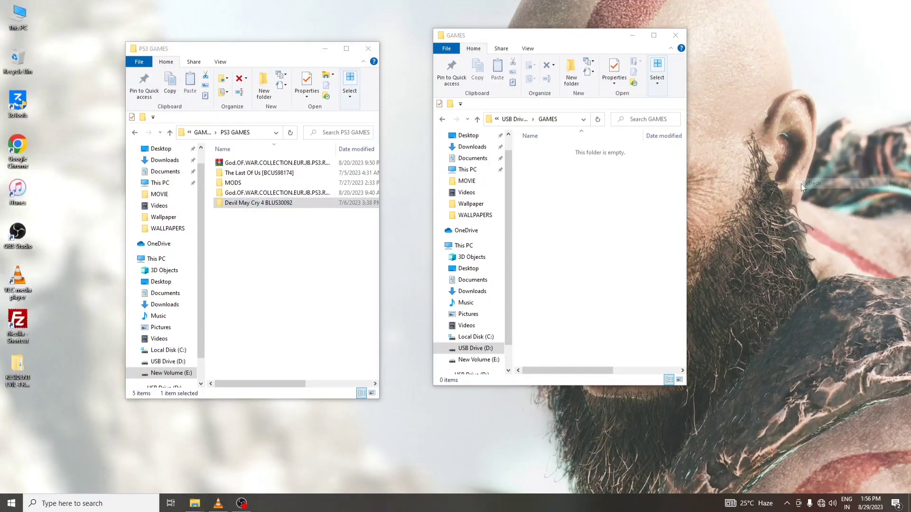
pyautogui.rightClick(795, 178)
pyautogui.click(808, 204)
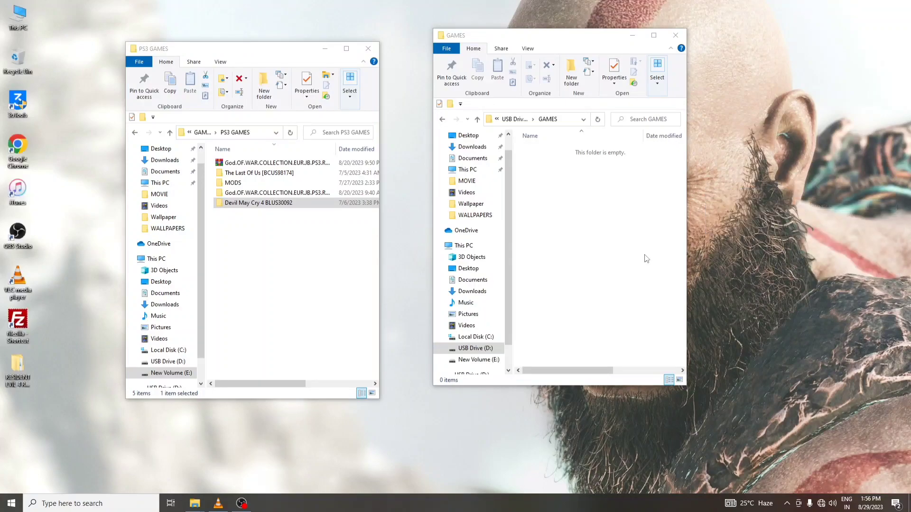
# Step: Copy the Devil May Cry 4 BLUS30092 folder from PS3 GAMES into the USB drive's GAMES folder, and refresh the desktop
pyautogui.moveTo(264, 204); pyautogui.dragTo(564, 254)
pyautogui.rightClick(738, 146)
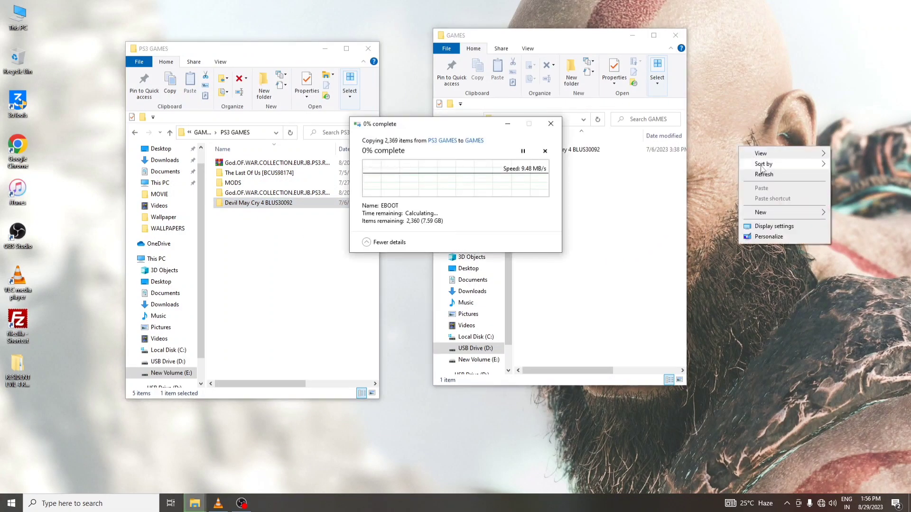
pyautogui.click(767, 182)
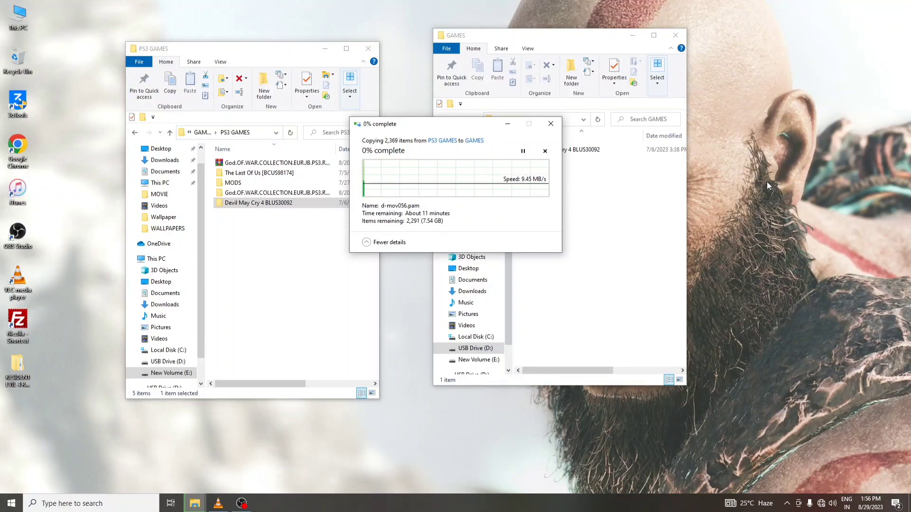
# Step: Move the USB drive's GAMES window clear of the copy progress dialog and refresh the desktop
pyautogui.click(473, 353)
pyautogui.rightClick(473, 352)
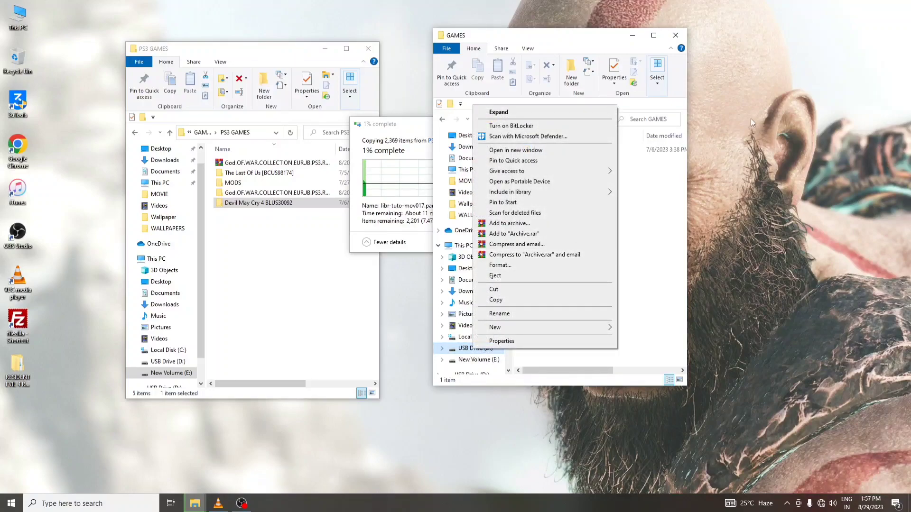
pyautogui.click(509, 279)
pyautogui.moveTo(579, 43); pyautogui.dragTo(752, 44)
pyautogui.rightClick(480, 34)
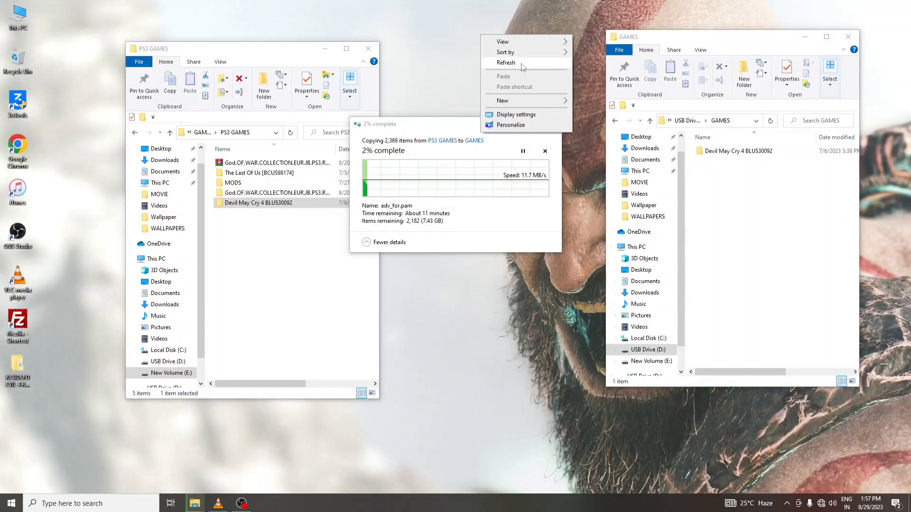
pyautogui.click(522, 63)
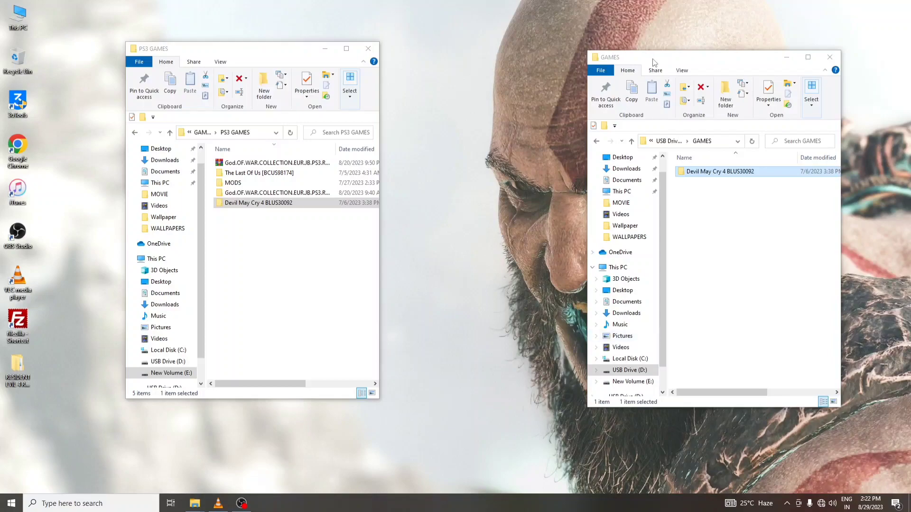
# Step: Move the GAMES window closer to the PS3 GAMES window and refresh the desktop
pyautogui.moveTo(668, 65); pyautogui.dragTo(540, 62)
pyautogui.rightClick(688, 3)
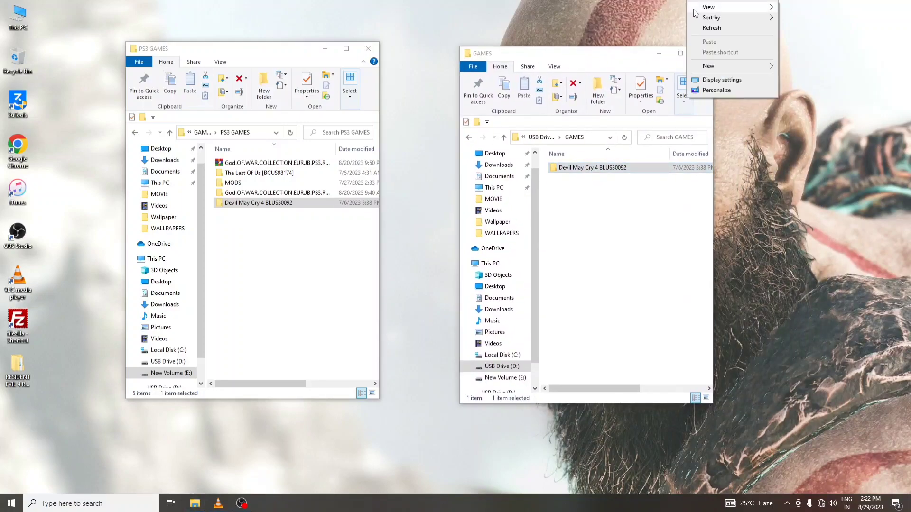
pyautogui.click(718, 29)
pyautogui.rightClick(747, 40)
pyautogui.click(781, 67)
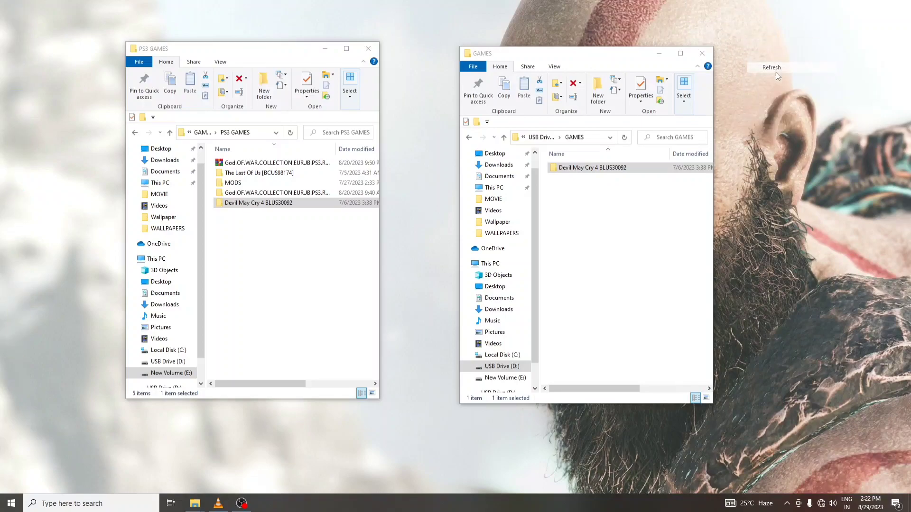
# Step: Compare the size of the Devil May Cry 4 BLUS30092 copy on the USB drive with the original through both folders' properties
pyautogui.rightClick(588, 168)
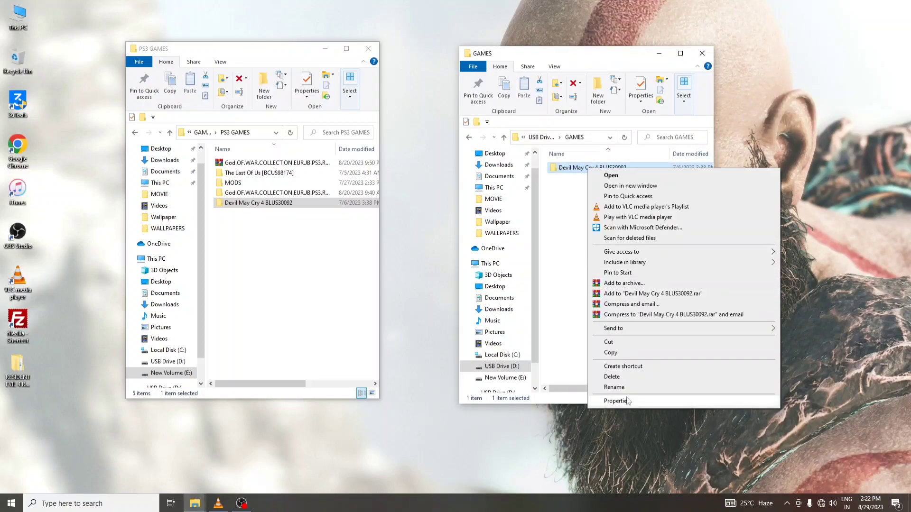
pyautogui.click(628, 401)
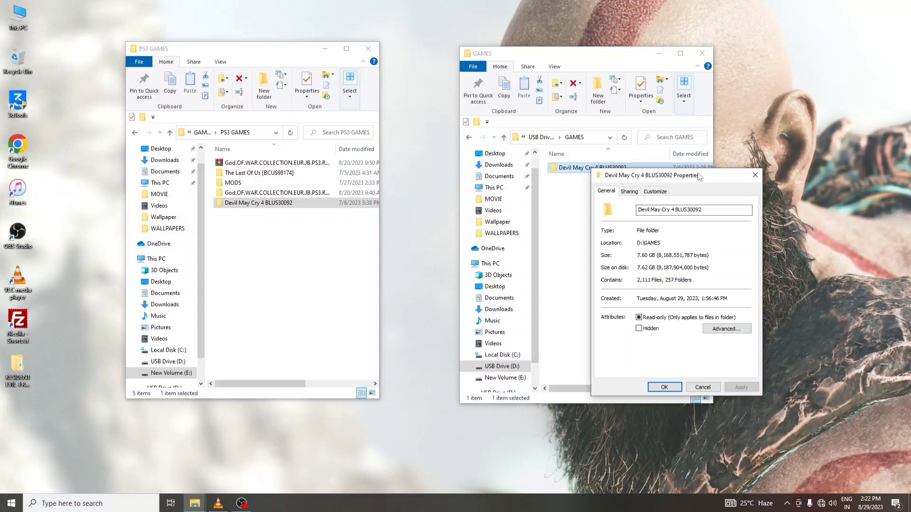
pyautogui.moveTo(706, 180); pyautogui.dragTo(720, 159)
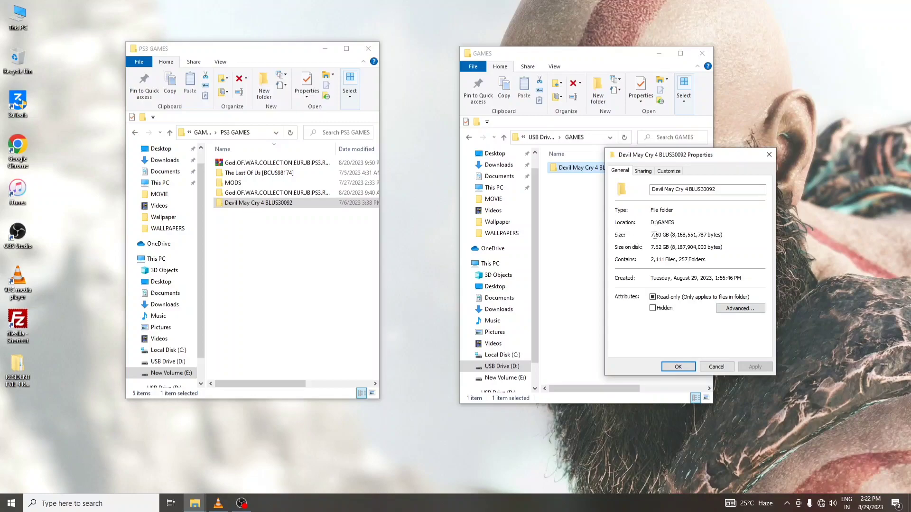
pyautogui.click(247, 206)
pyautogui.rightClick(242, 205)
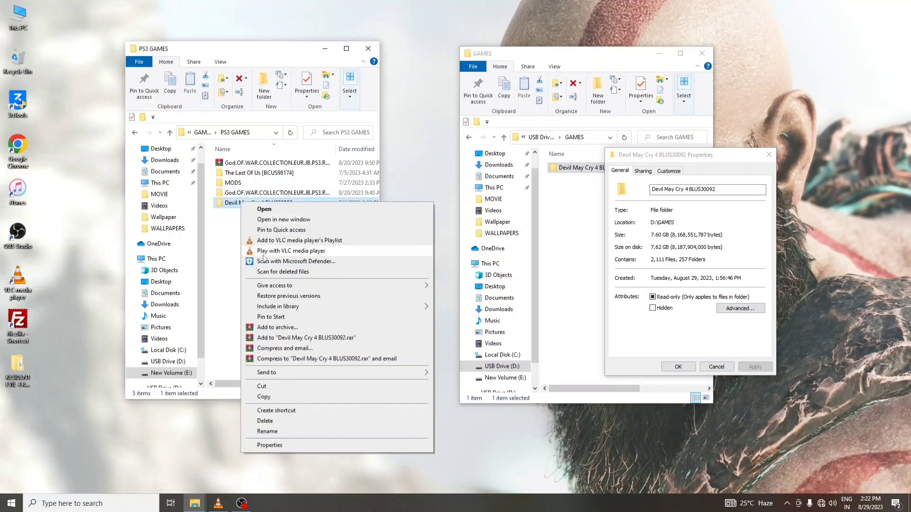
pyautogui.click(281, 447)
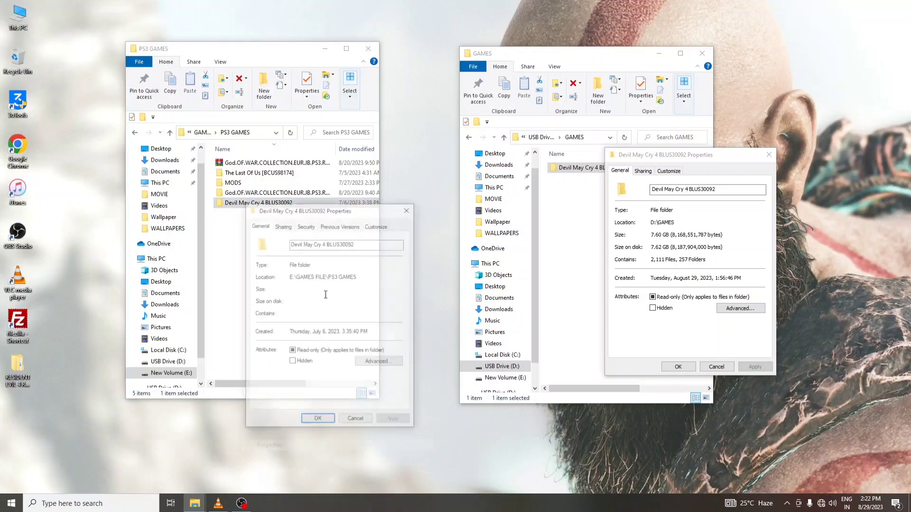
pyautogui.moveTo(351, 216); pyautogui.dragTo(339, 197)
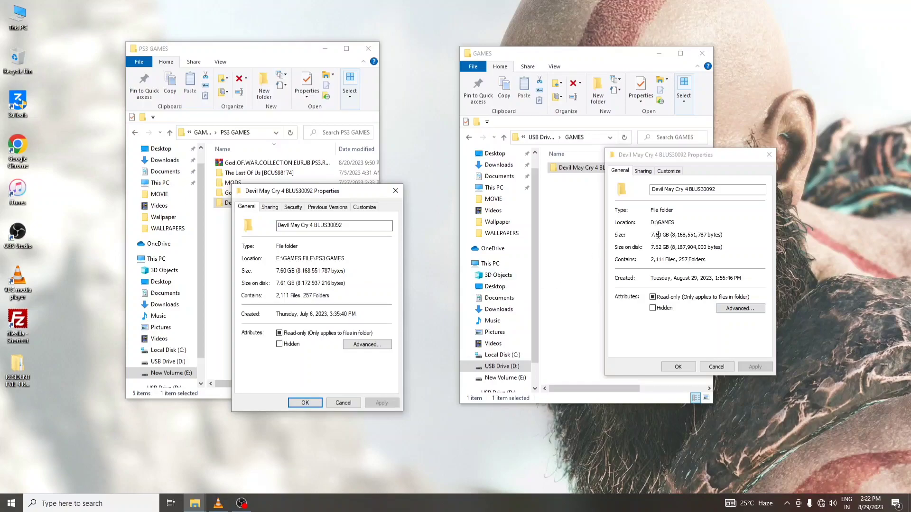
pyautogui.click(395, 191)
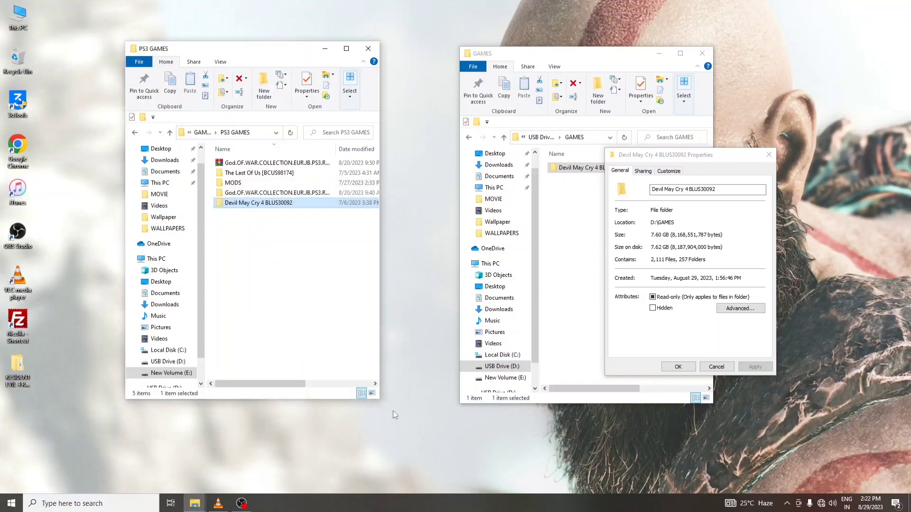
# Step: Refresh the desktop, and close the PS3 GAMES window and the remaining Devil May Cry 4 BLUS30092 properties
pyautogui.rightClick(410, 60)
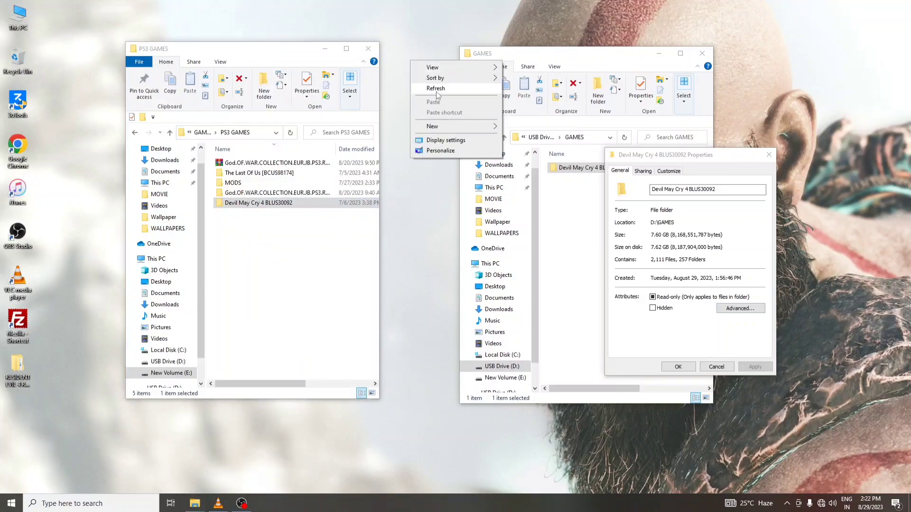
pyautogui.rightClick(402, 79)
pyautogui.click(426, 107)
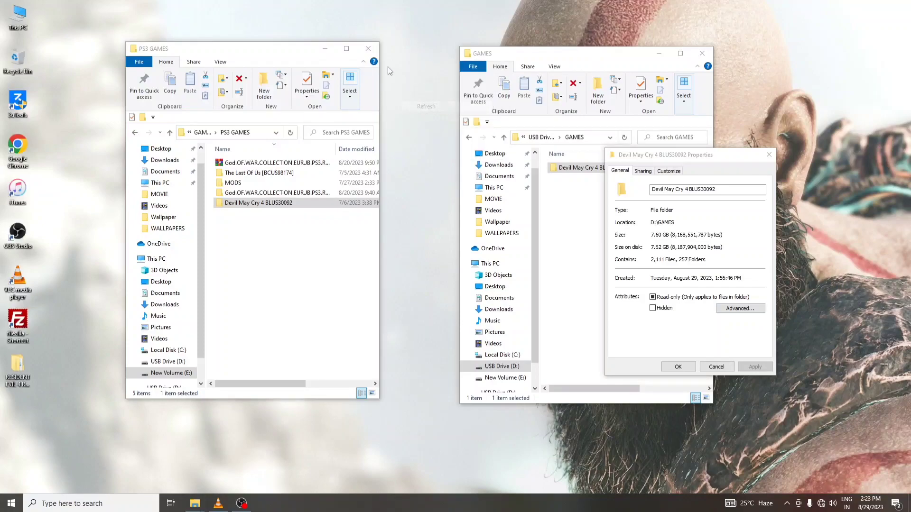
pyautogui.click(371, 51)
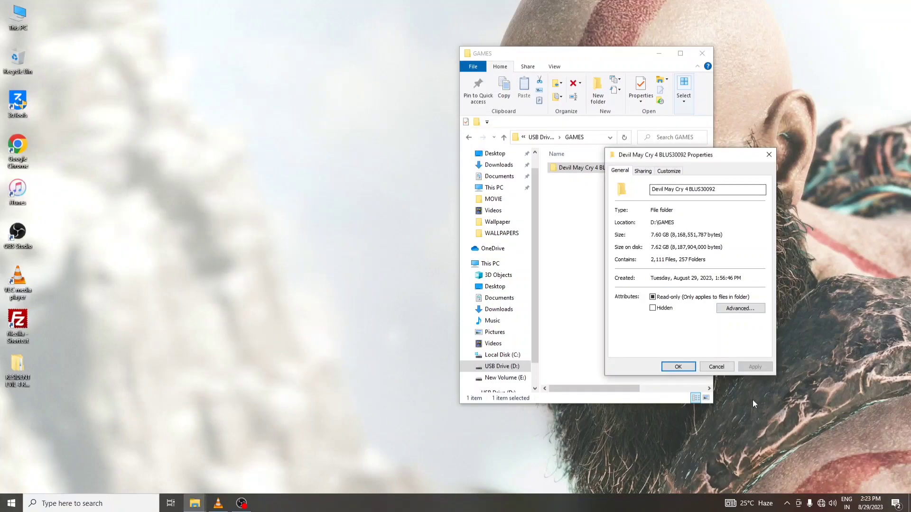
pyautogui.click(718, 365)
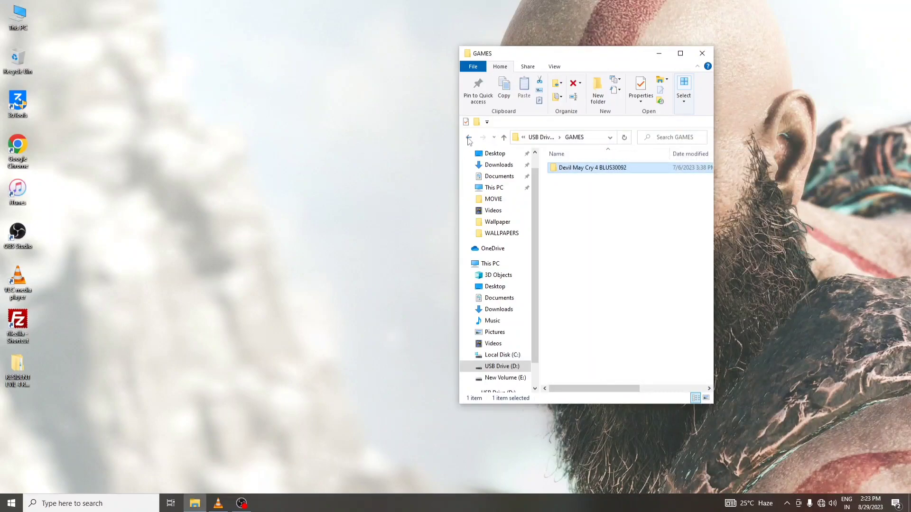
# Step: Return to This PC, eject USB Drive (D:), and close the File Explorer window
pyautogui.click(469, 138)
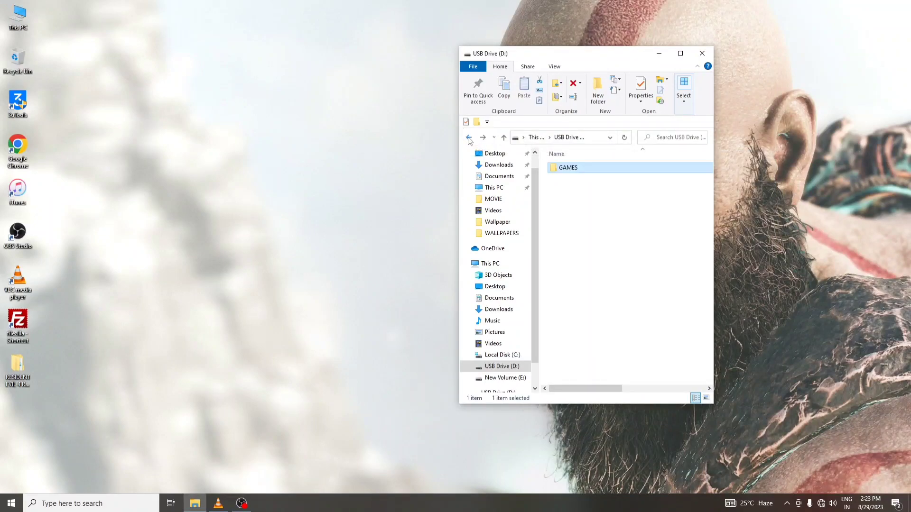
pyautogui.click(469, 138)
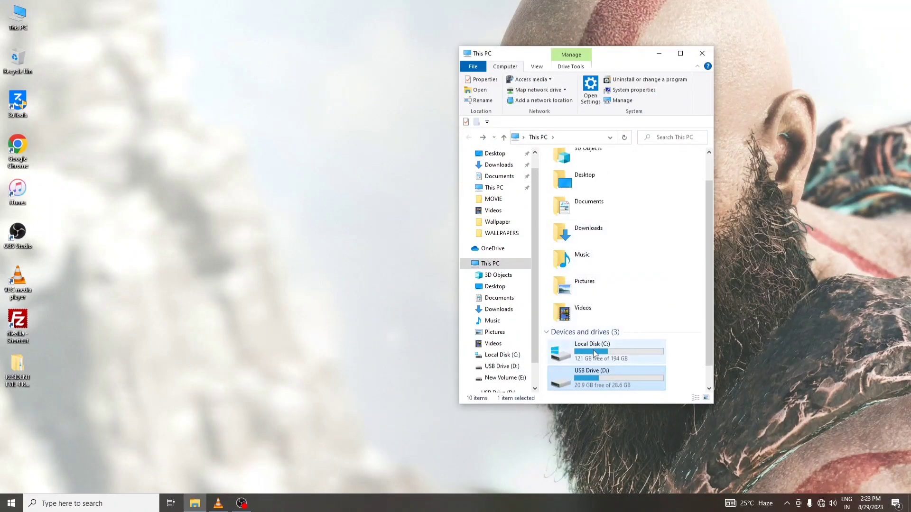
pyautogui.rightClick(585, 379)
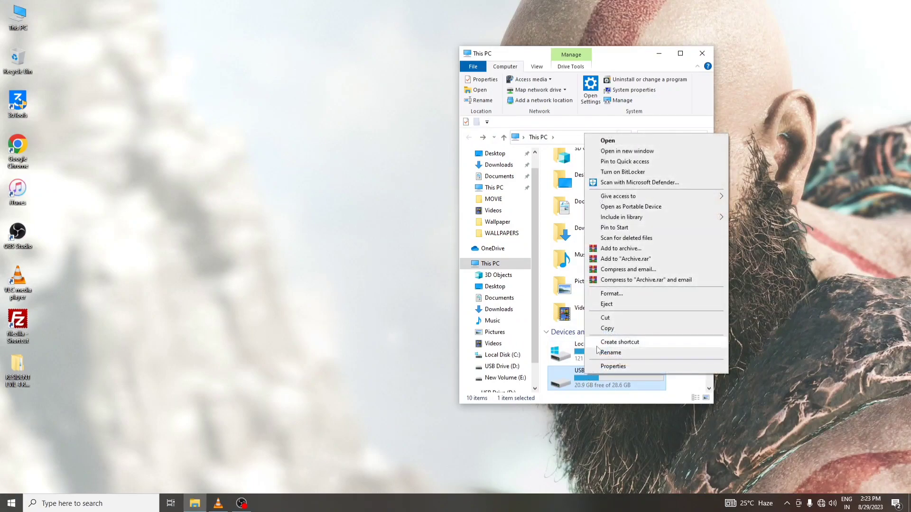
pyautogui.click(609, 304)
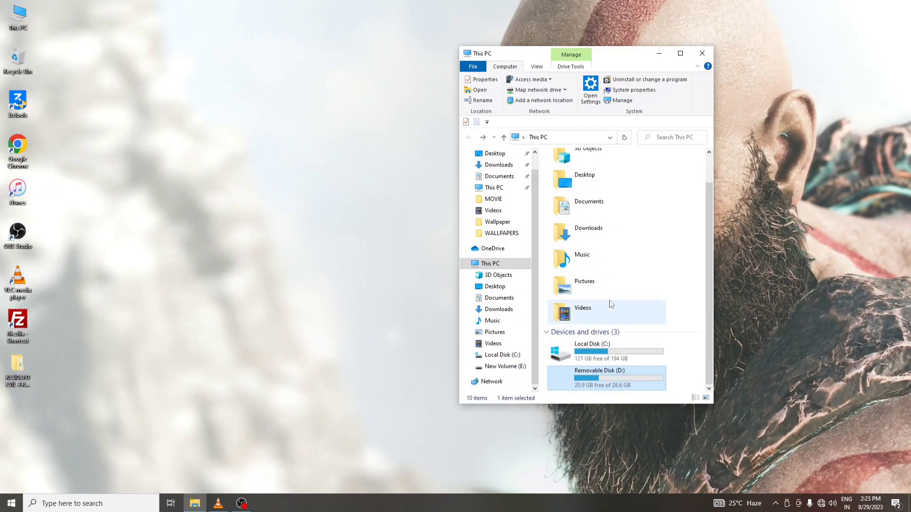
pyautogui.click(698, 58)
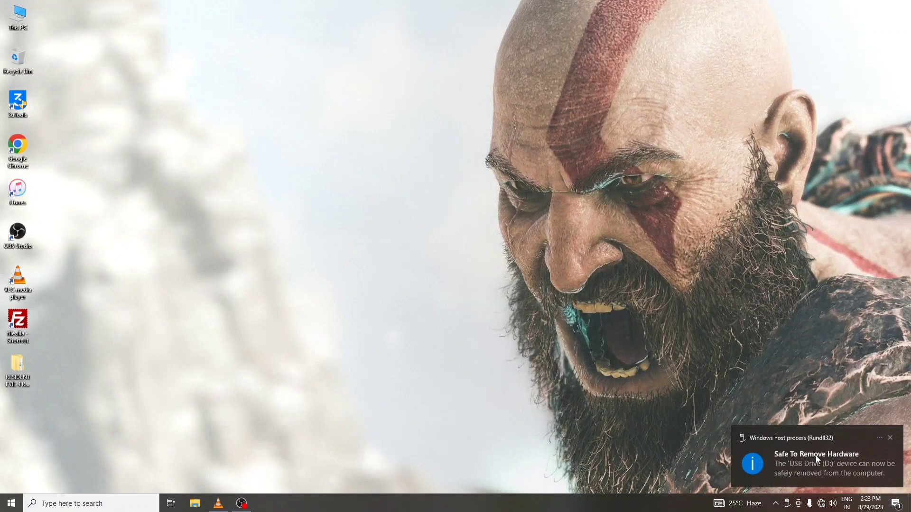
pyautogui.rightClick(412, 284)
pyautogui.click(436, 313)
pyautogui.rightClick(409, 307)
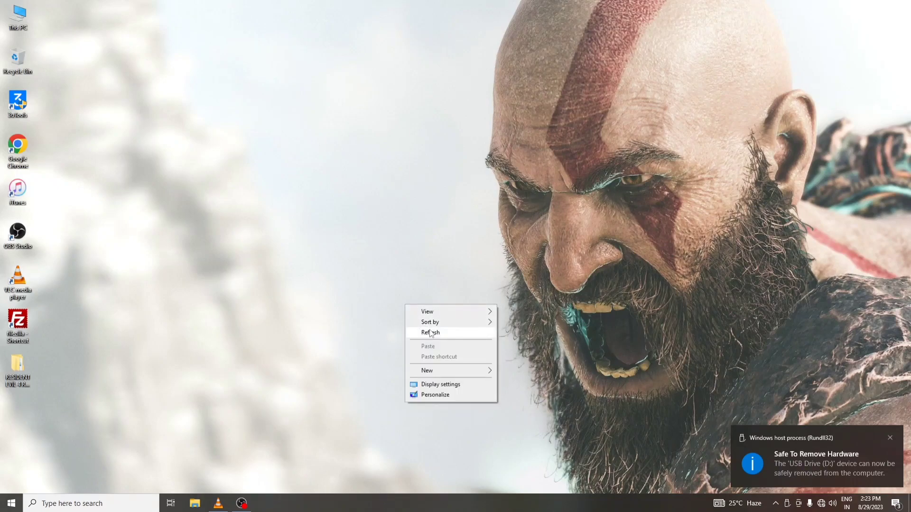
pyautogui.click(431, 334)
pyautogui.rightClick(409, 307)
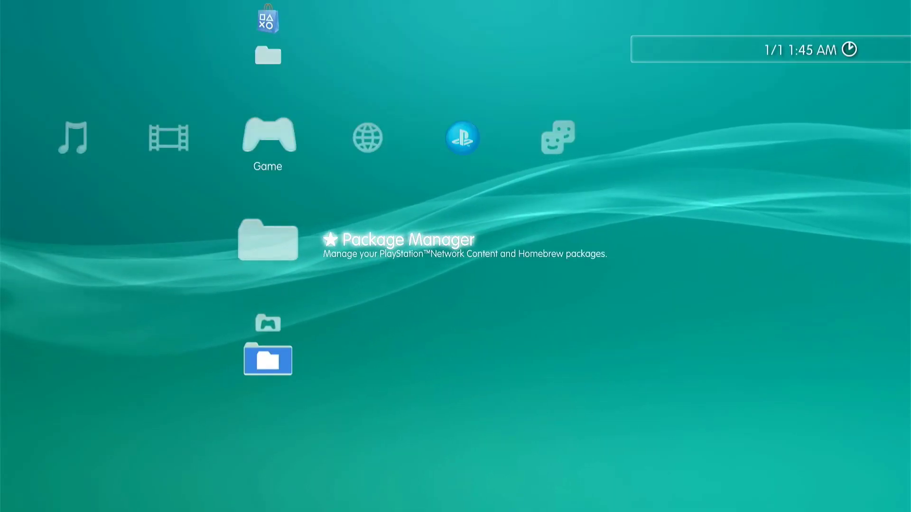
# Step: Switch to the PS3 and launch mmCM from the folder below webMAN Games in the Game category
pyautogui.press('Down')
pyautogui.press('Down')
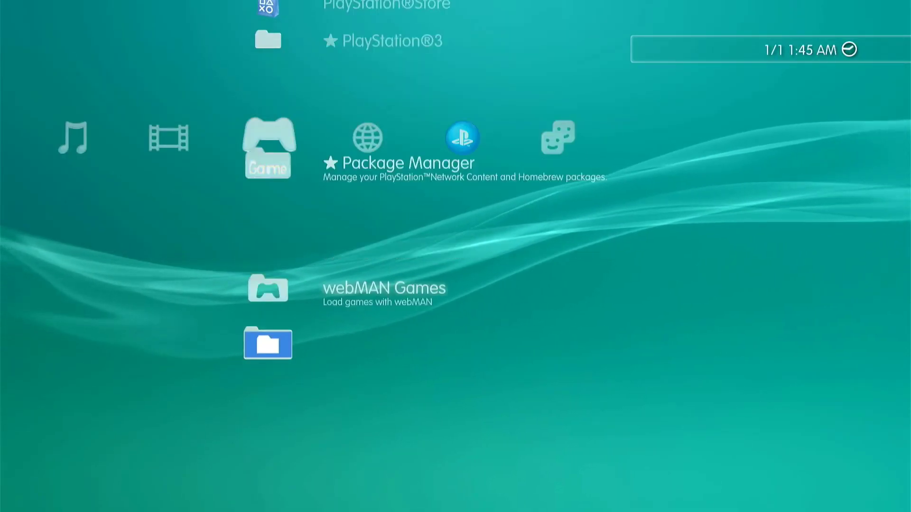
pyautogui.press('Return')
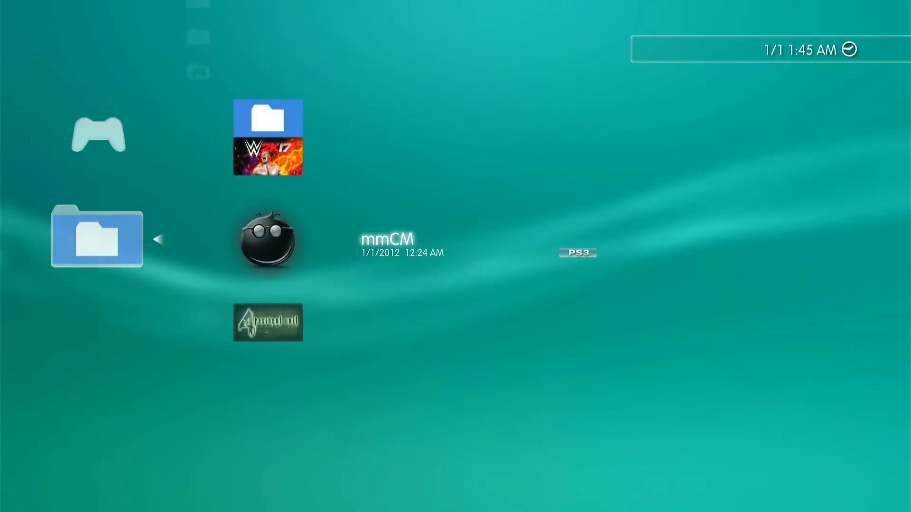
pyautogui.press('Return')
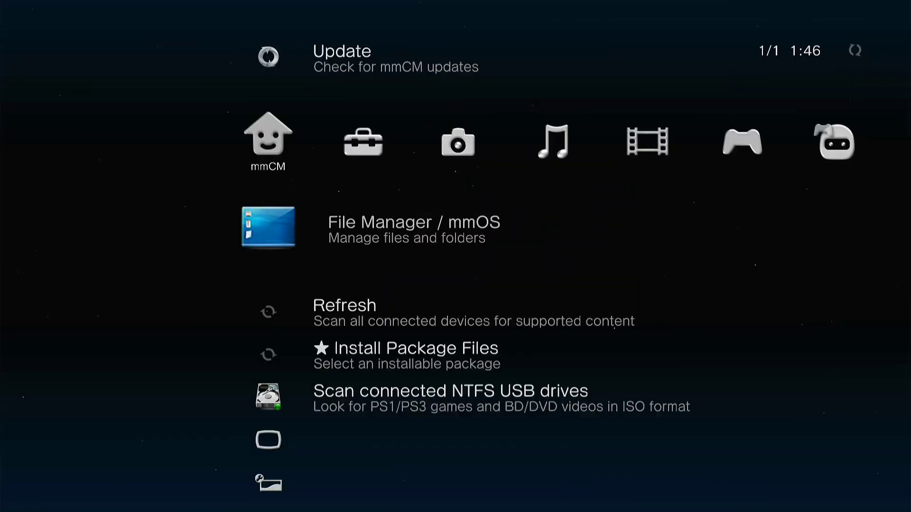
# Step: Go to the Game category in mmCM and refresh the game list
pyautogui.press('Right')
pyautogui.press('Right')
pyautogui.press('Right')
pyautogui.press('Right')
pyautogui.press('Right')
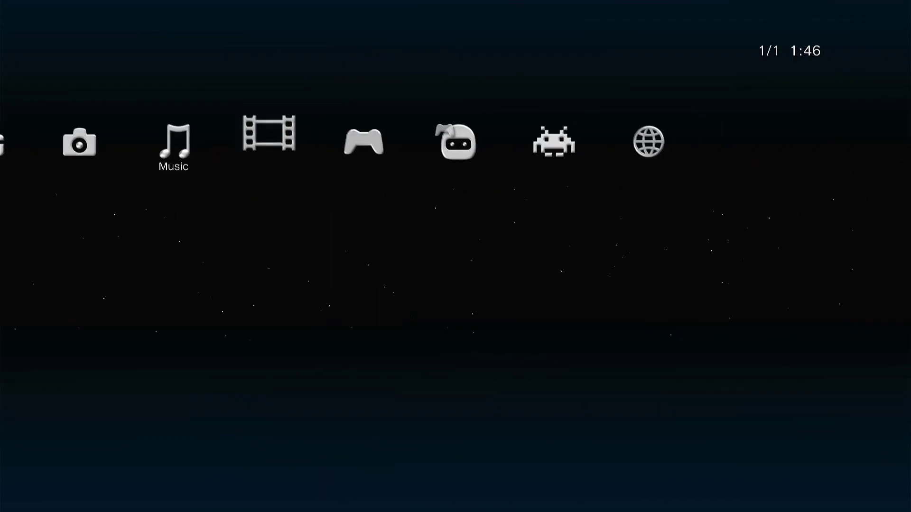
pyautogui.press('Up')
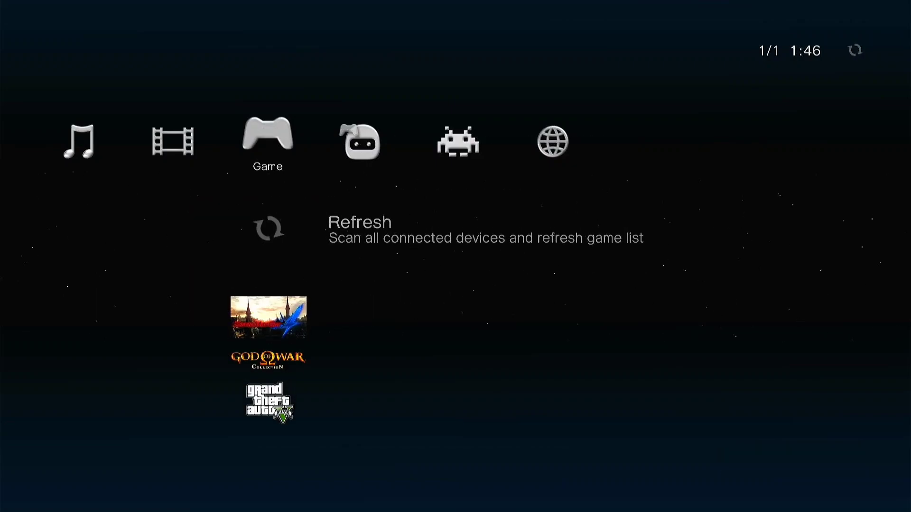
pyautogui.press('Return')
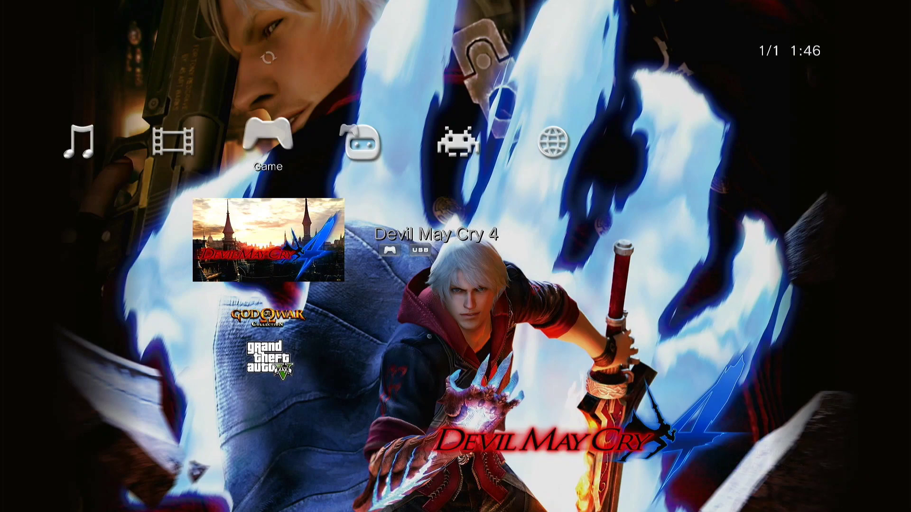
pyautogui.press('Up')
pyautogui.press('Down')
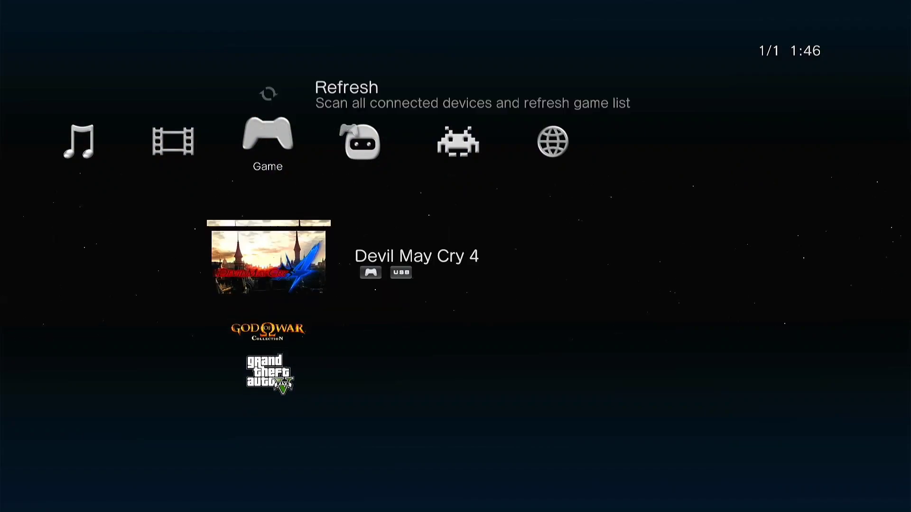
pyautogui.press('Up')
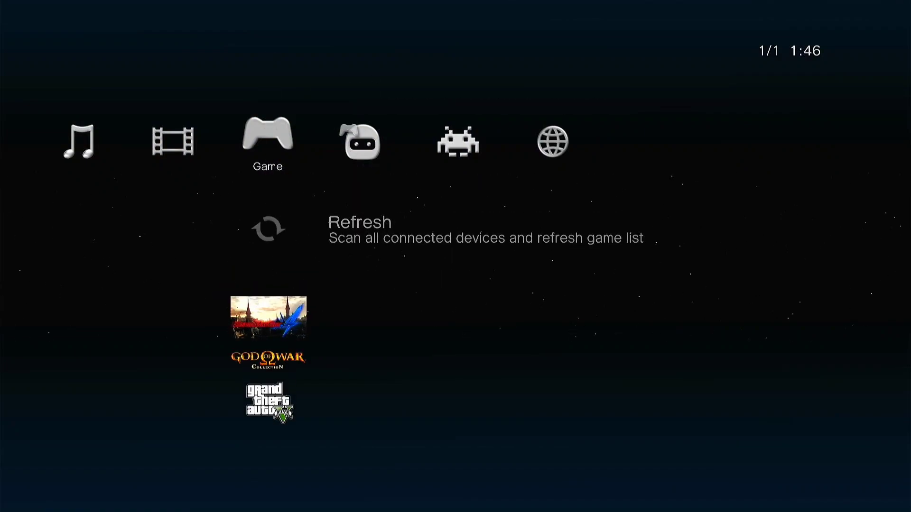
pyautogui.press('Down')
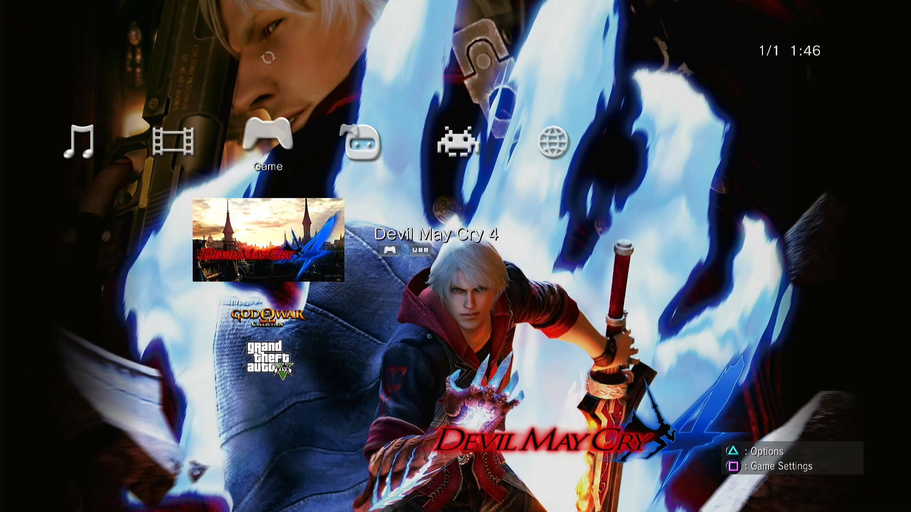
# Step: Look through the options of the USB copy of Devil May Cry 4 as far as Copy, and leave them
pyautogui.press('Menu')
pyautogui.press('Down')
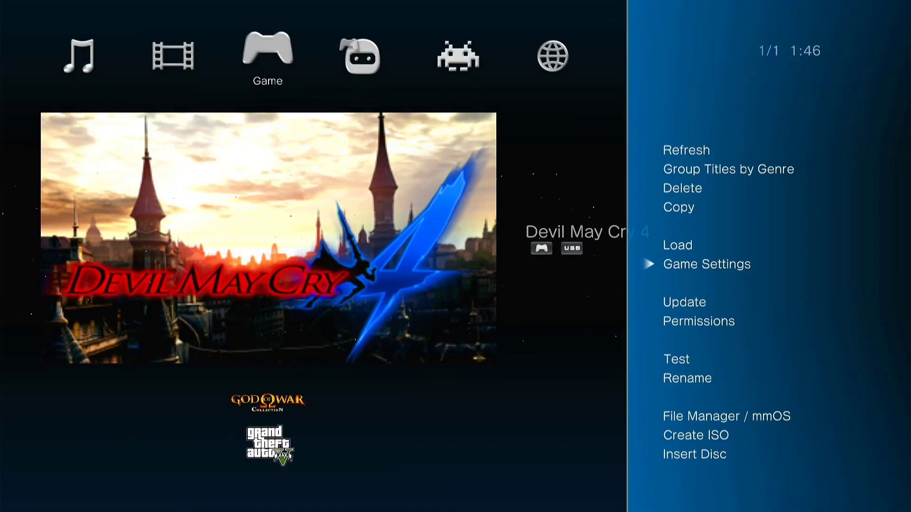
pyautogui.press('Up')
pyautogui.press('Up')
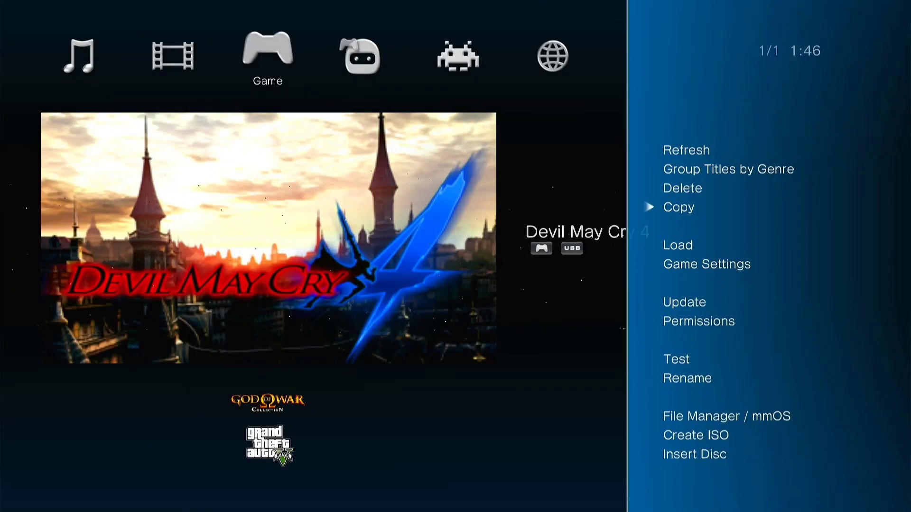
pyautogui.press('Return')
# Step: Leave the Game category and open the mmOS file manager desktop
pyautogui.press('Left')
pyautogui.press('Left')
pyautogui.press('Left')
pyautogui.press('Left')
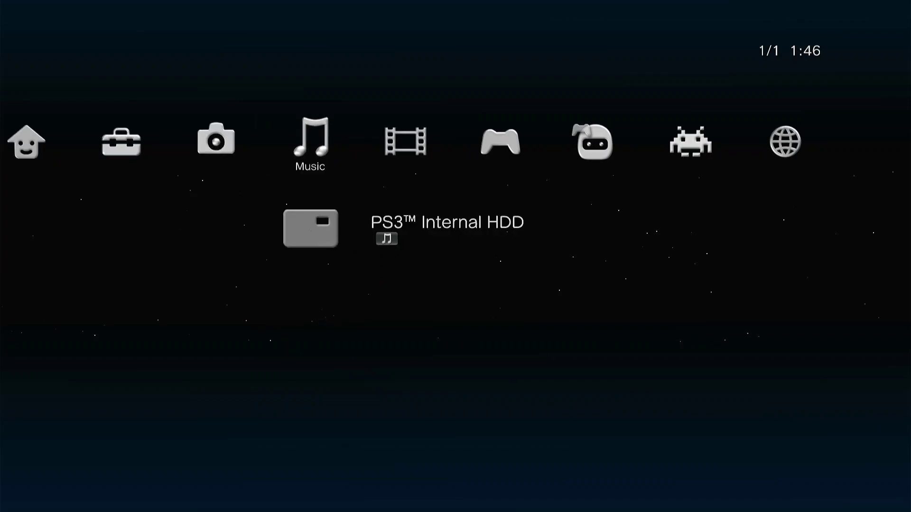
pyautogui.press('Left')
pyautogui.press('Return')
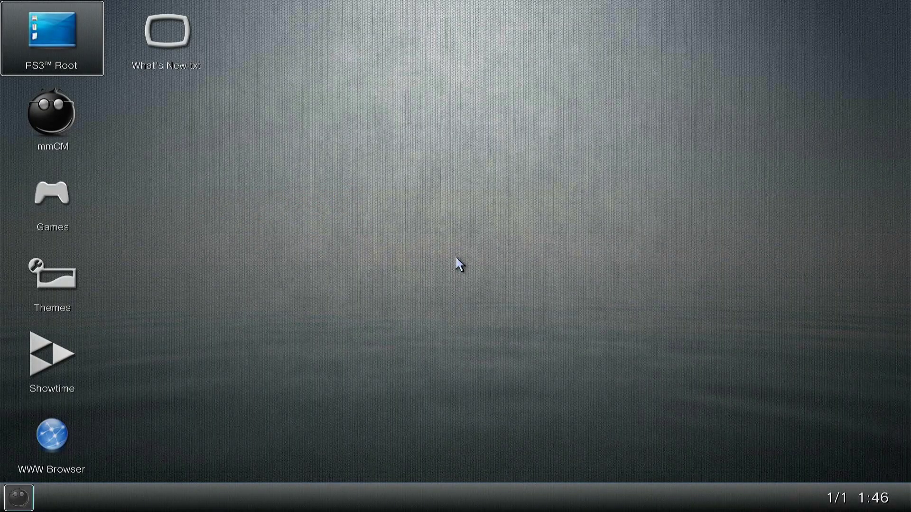
pyautogui.click(3, 33)
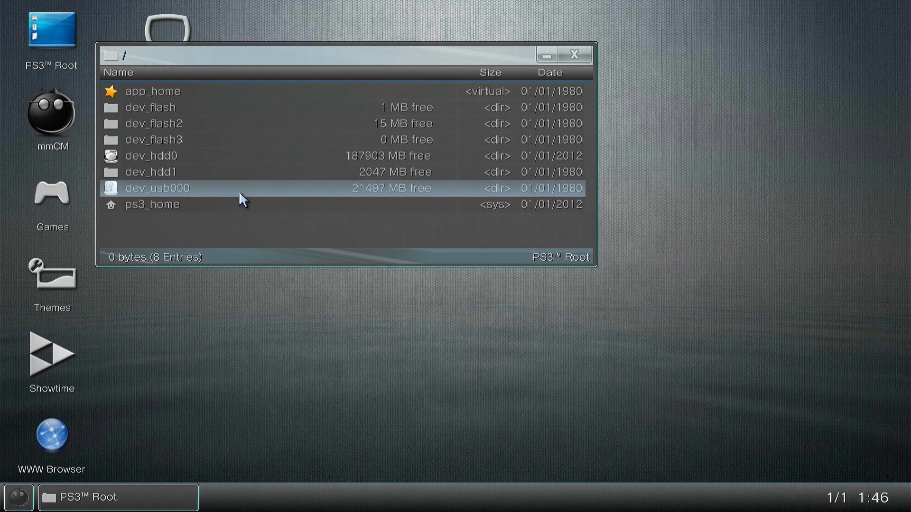
pyautogui.click(240, 195)
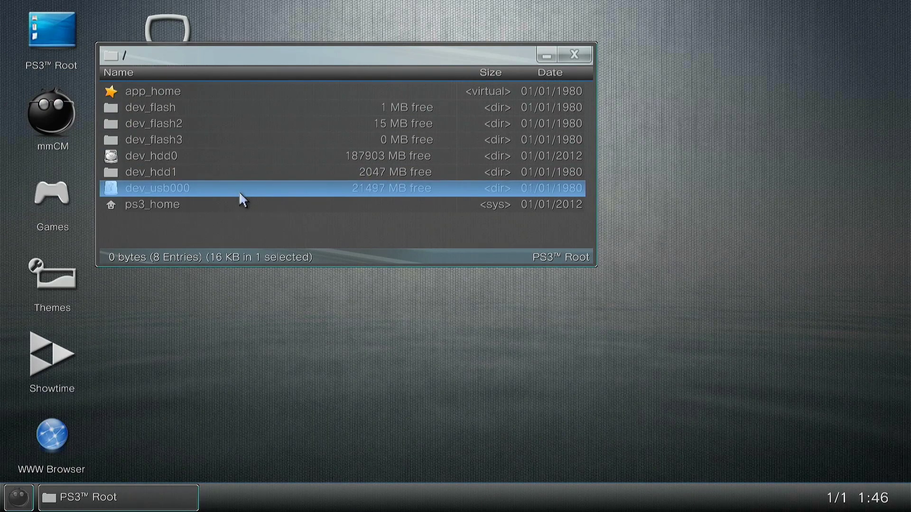
pyautogui.press('Escape')
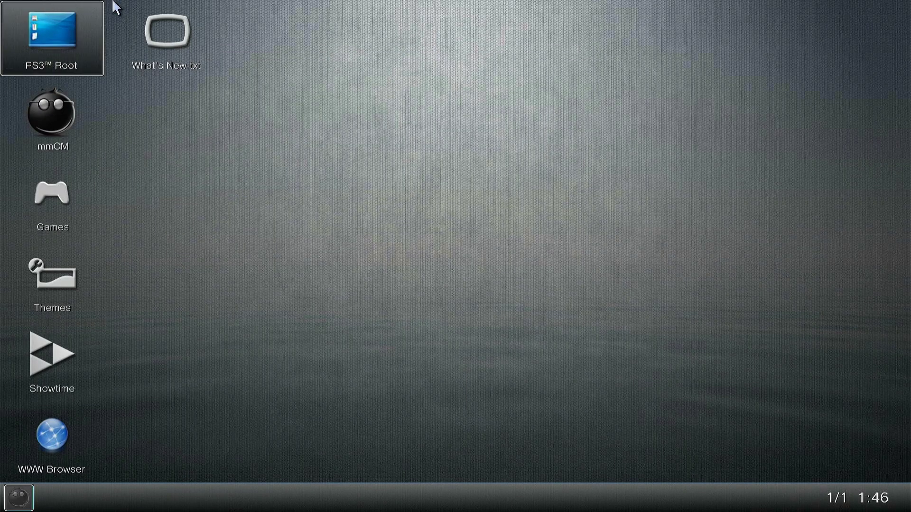
# Step: Copy the Devil May Cry 4 BLUS30092 folder from /dev_usb000/GAMES under PS3 Root
pyautogui.doubleClick(56, 57)
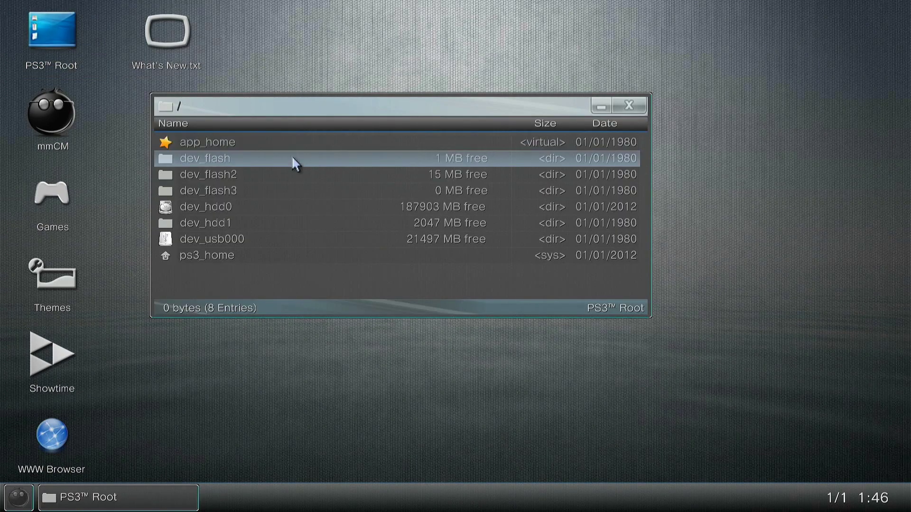
pyautogui.doubleClick(292, 236)
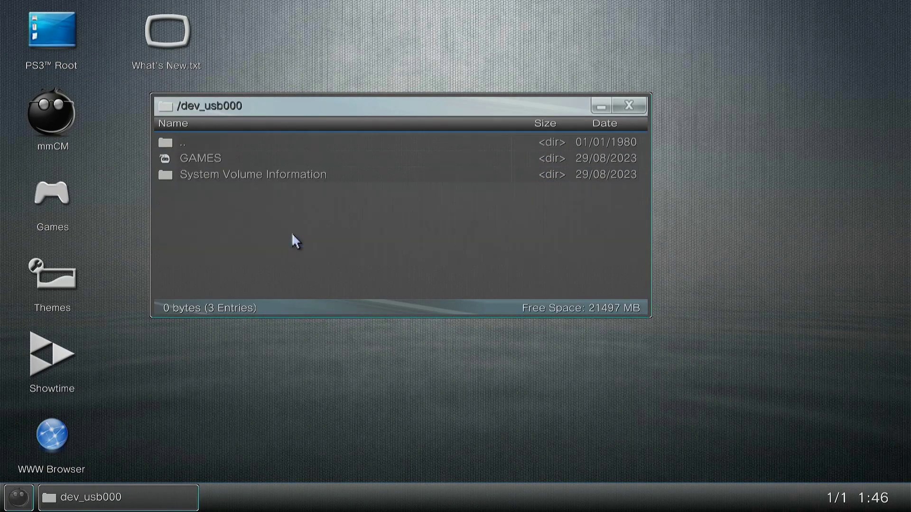
pyautogui.doubleClick(278, 177)
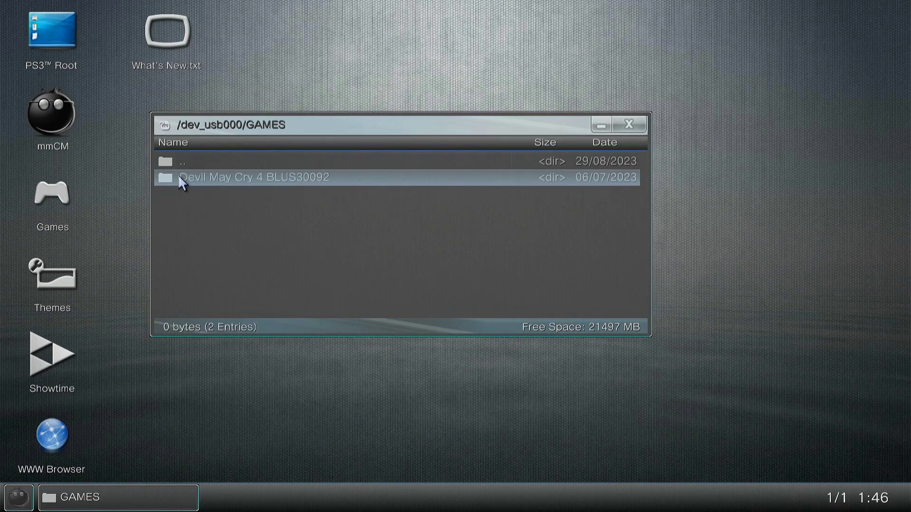
pyautogui.click(266, 183)
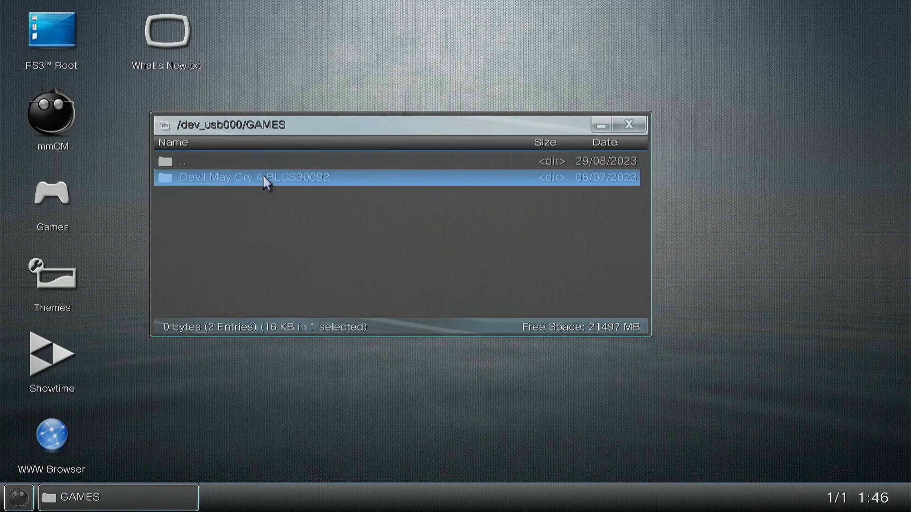
pyautogui.rightClick(267, 183)
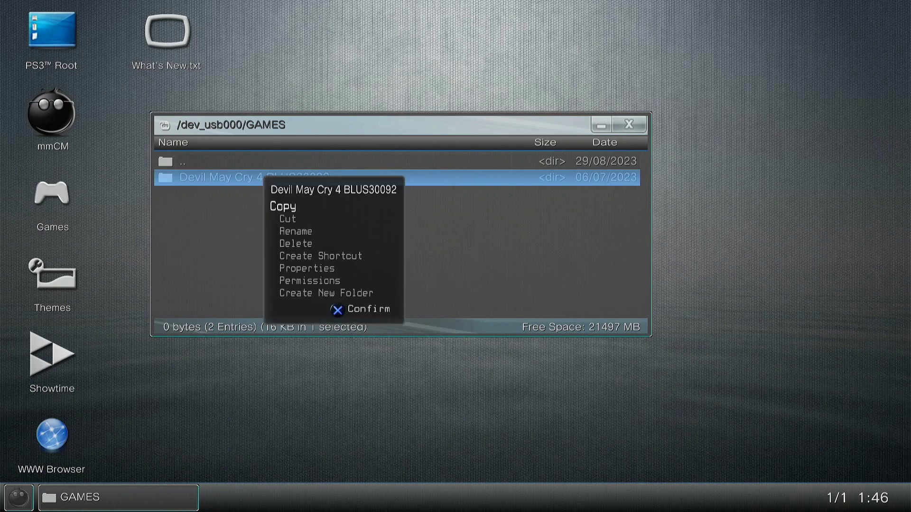
pyautogui.press('Down')
pyautogui.press('Up')
pyautogui.press('Return')
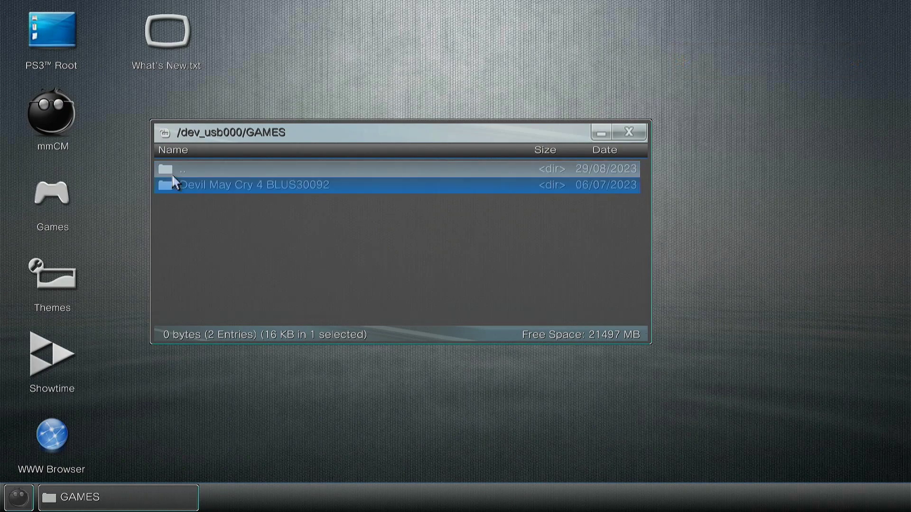
# Step: Paste the copied game folder into /dev_hdd0/GAMES and confirm the folder copy
pyautogui.doubleClick(172, 172)
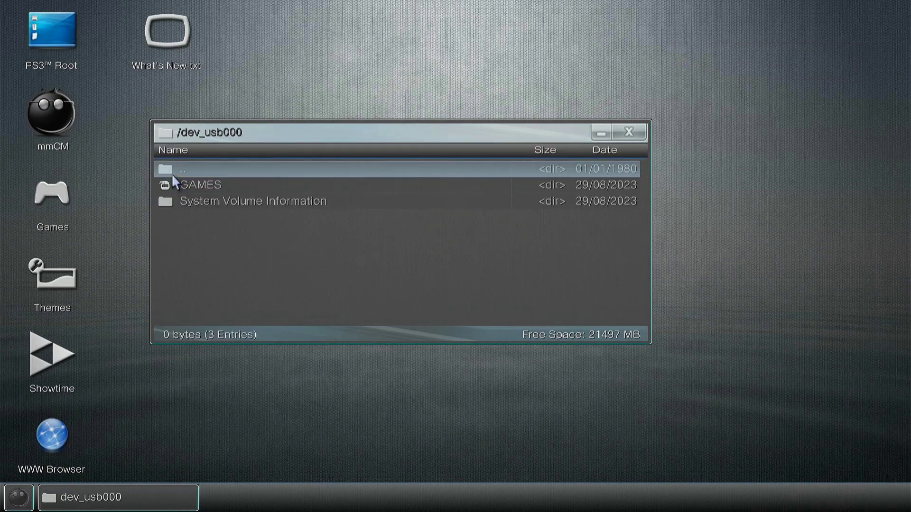
pyautogui.doubleClick(173, 172)
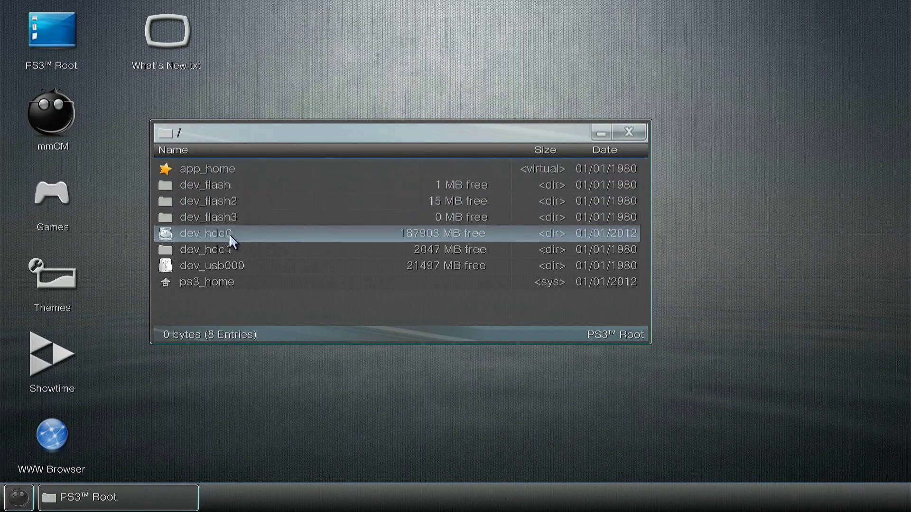
pyautogui.doubleClick(231, 242)
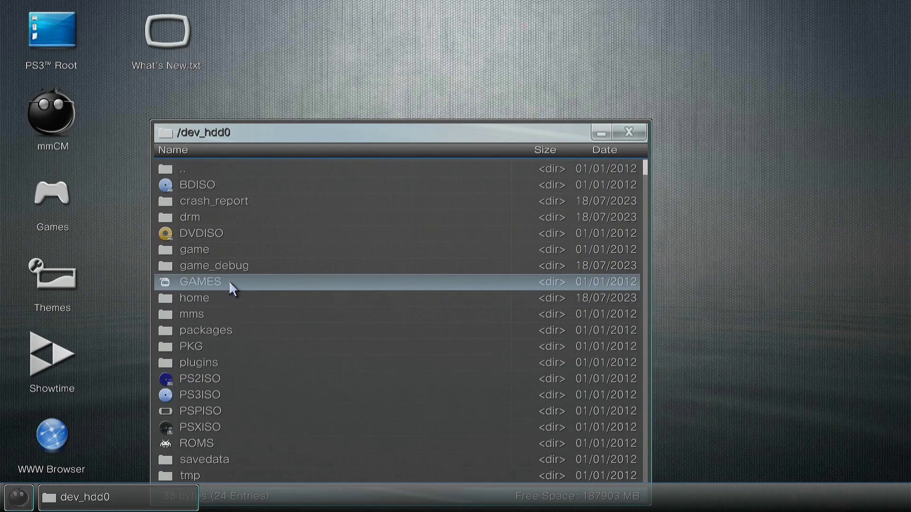
pyautogui.doubleClick(231, 284)
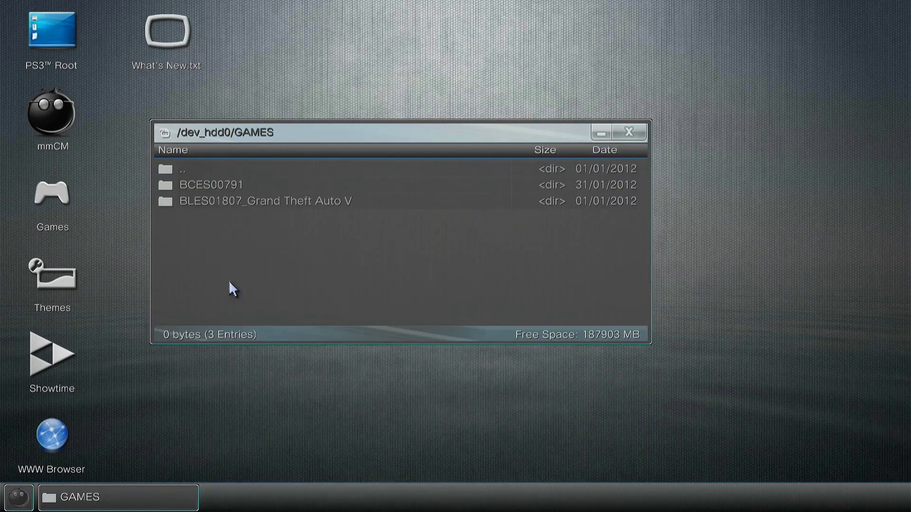
pyautogui.rightClick(269, 243)
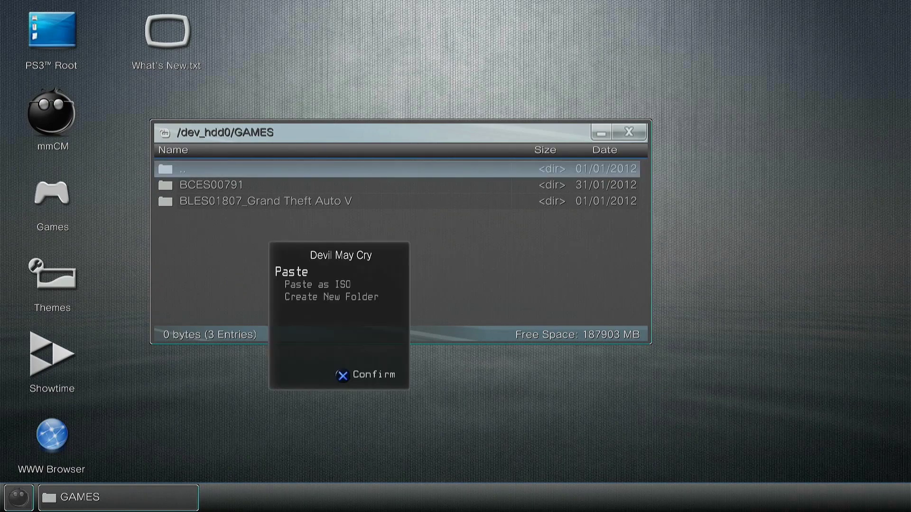
pyautogui.press('Return')
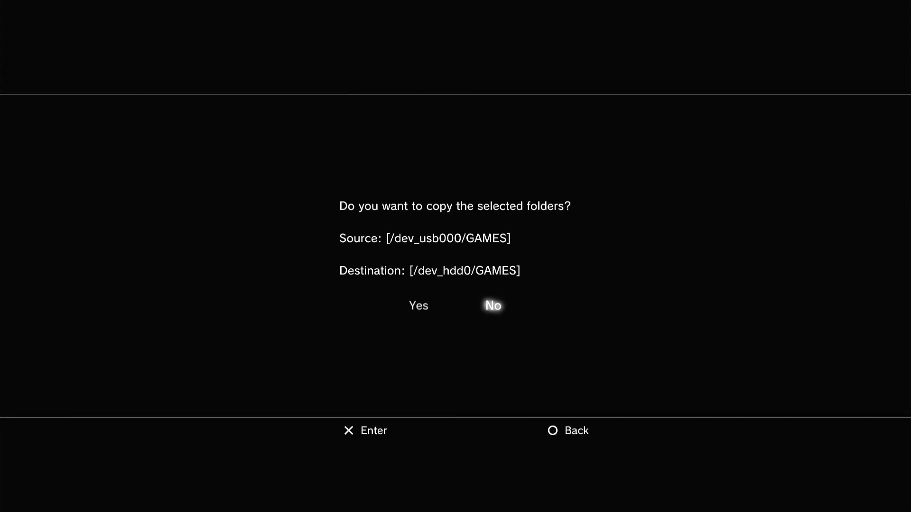
pyautogui.press('Left')
pyautogui.press('Return')
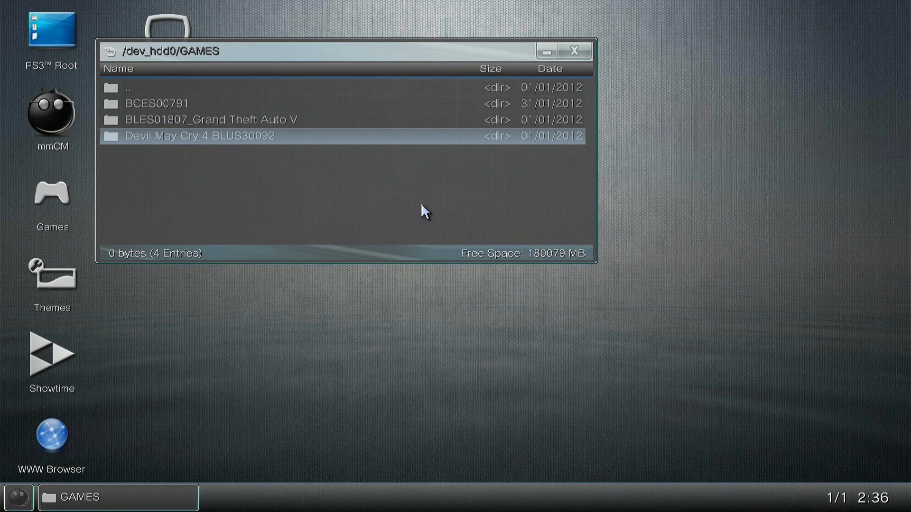
# Step: Close the /dev_hdd0/GAMES window and return to the game list through Games on the mmOS desktop
pyautogui.rightClick(606, 68)
pyautogui.click(602, 66)
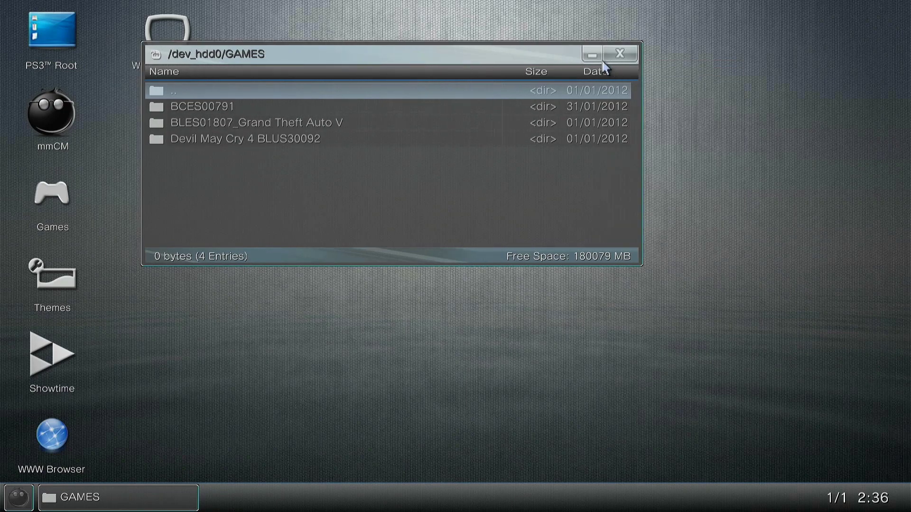
pyautogui.click(605, 67)
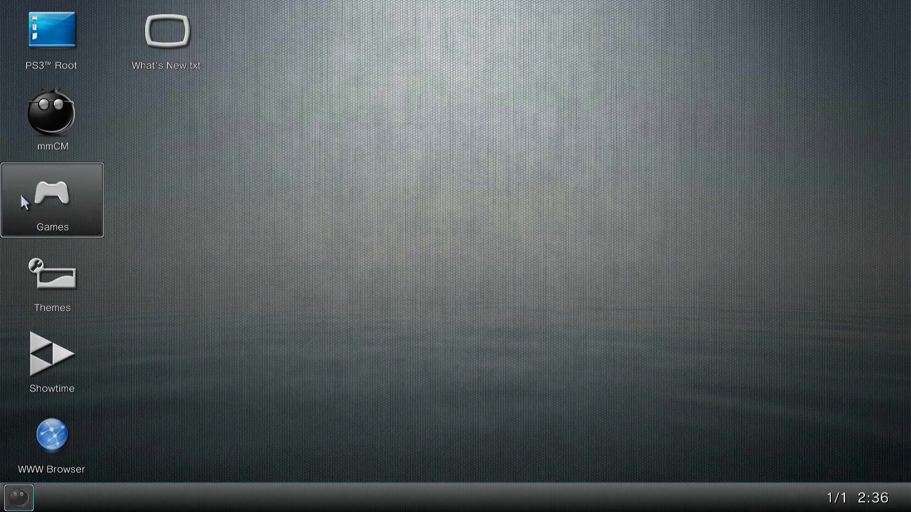
pyautogui.click(88, 202)
pyautogui.doubleClick(85, 196)
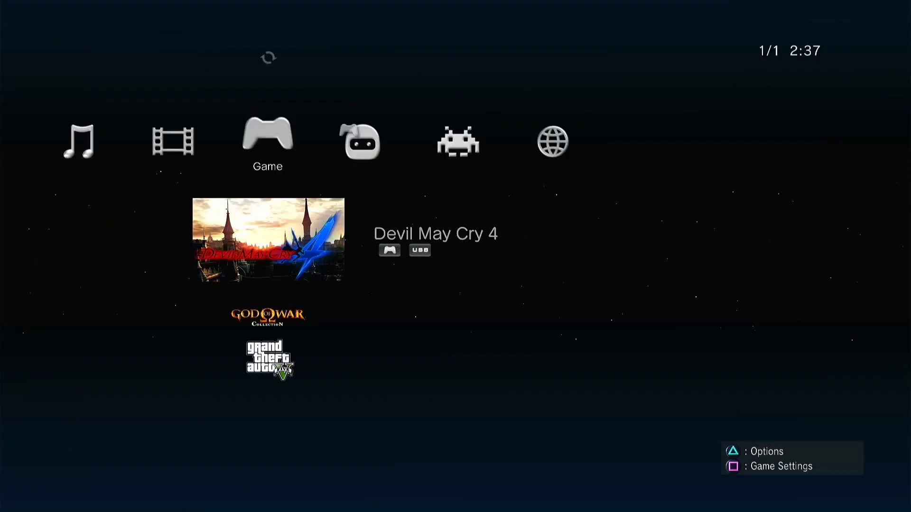
# Step: Refresh the game list, compare the HDD and USB entries of Devil May Cry 4, and return to the HDD entry
pyautogui.press('Up')
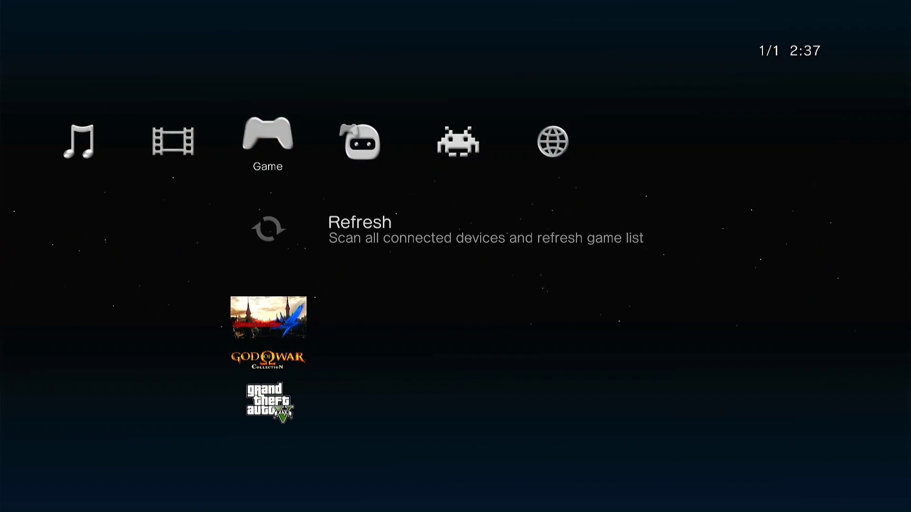
pyautogui.press('Return')
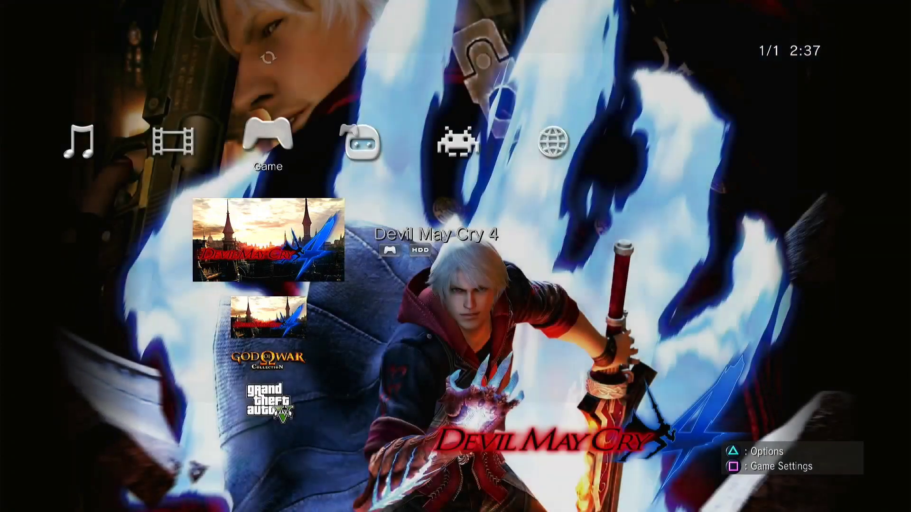
pyautogui.press('Up')
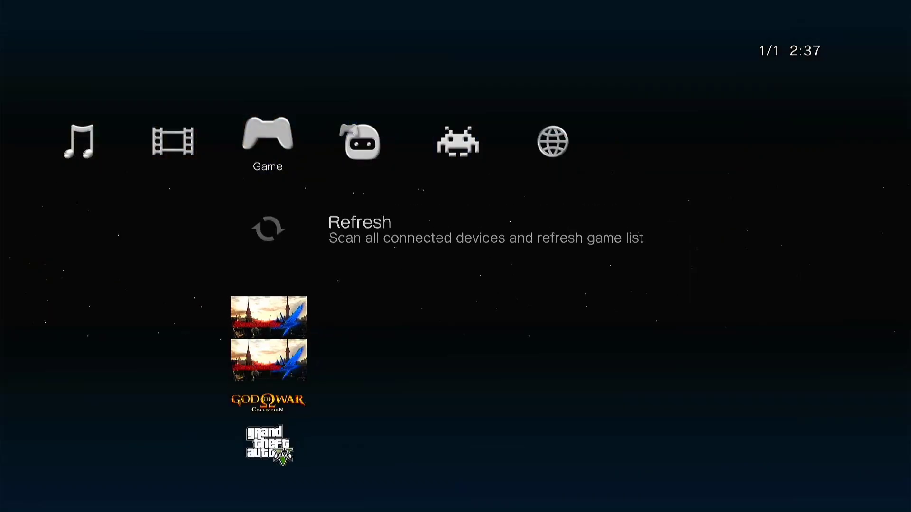
pyautogui.press('Down')
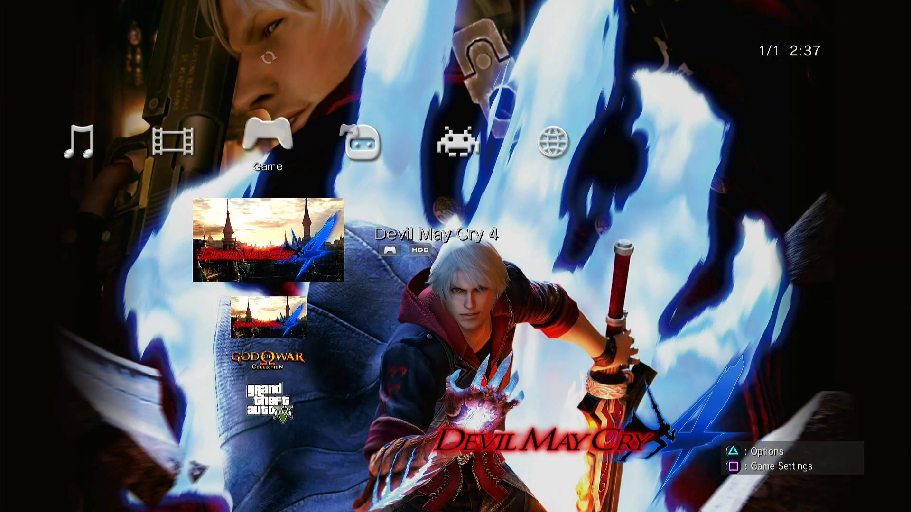
pyautogui.press('Down')
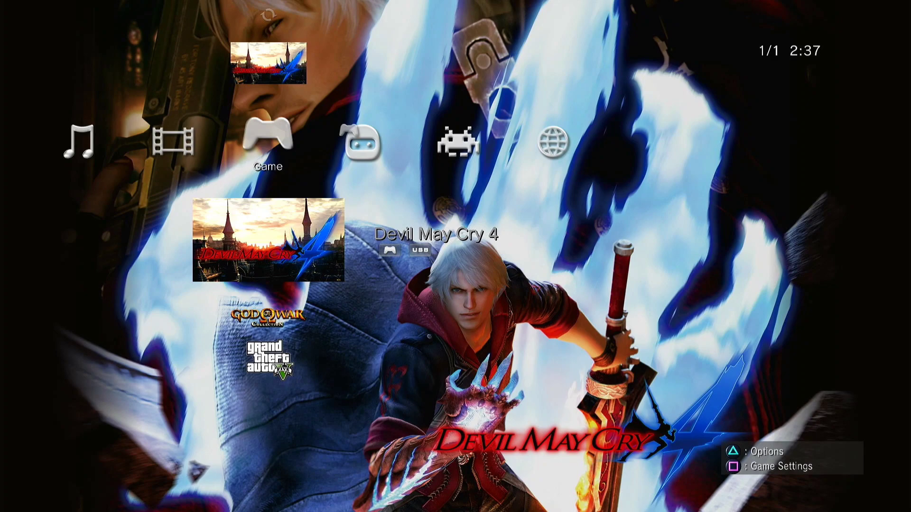
pyautogui.press('Up')
pyautogui.press('Up')
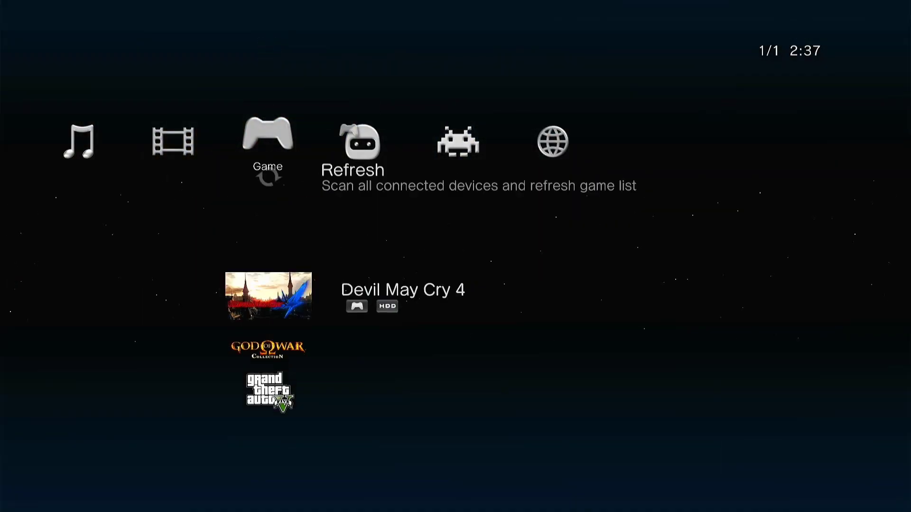
pyautogui.press('Down')
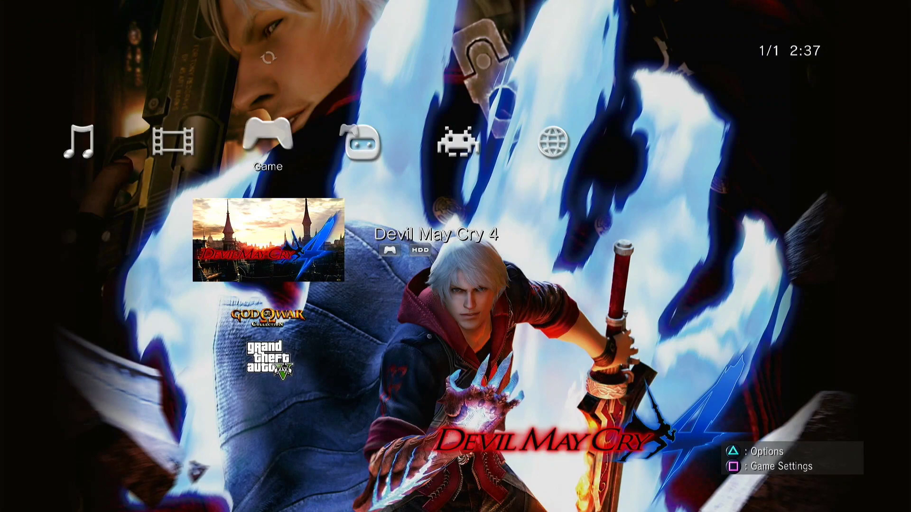
# Step: Examine the game settings of the HDD copy of Devil May Cry 4, including its boot options, and return to the game list
pyautogui.press('Return')
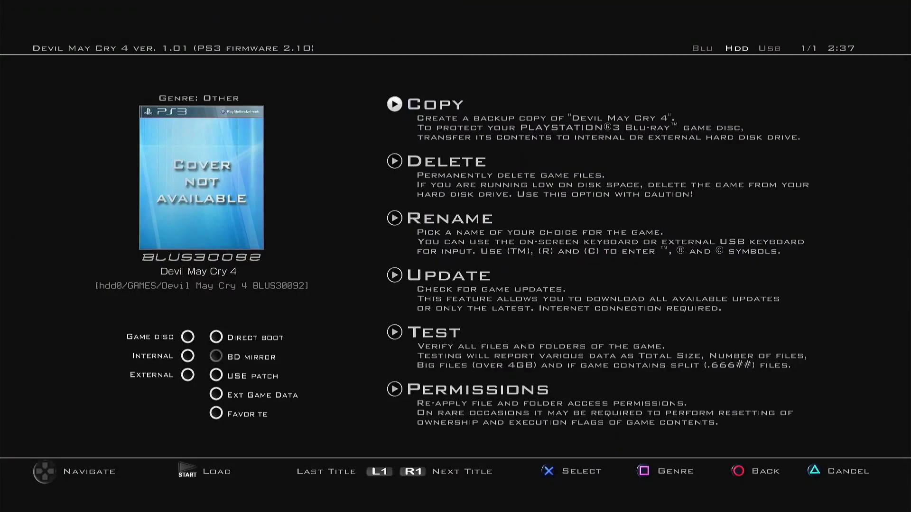
pyautogui.press('Down')
pyautogui.press('Down')
pyautogui.press('Down')
pyautogui.press('Left')
pyautogui.press('Down')
pyautogui.press('Left')
pyautogui.press('Down')
pyautogui.press('Right')
pyautogui.press('Left')
pyautogui.press('Right')
pyautogui.press('Return')
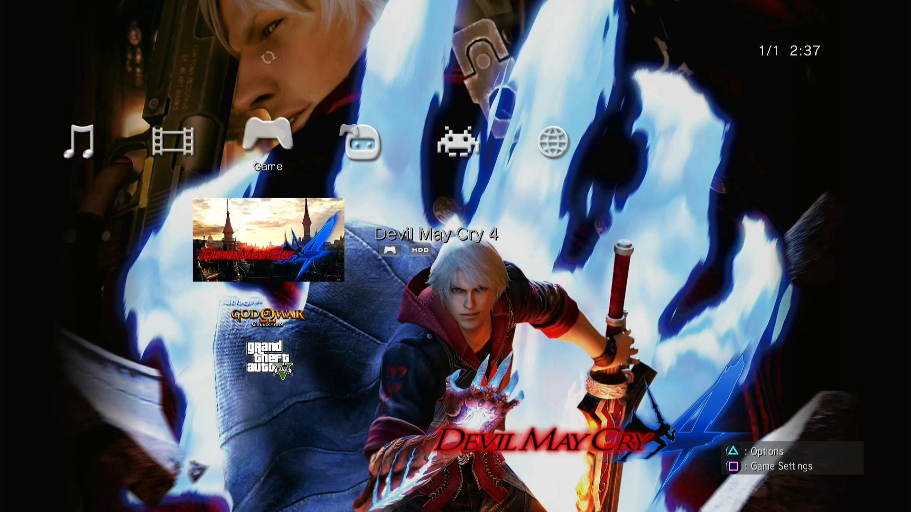
# Step: Load Devil May Cry 4 from the internal HDD
pyautogui.press('Return')
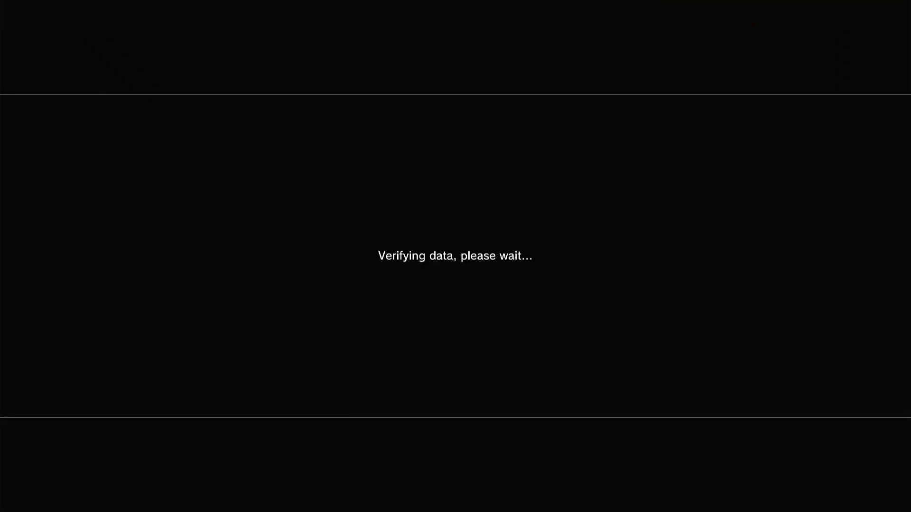